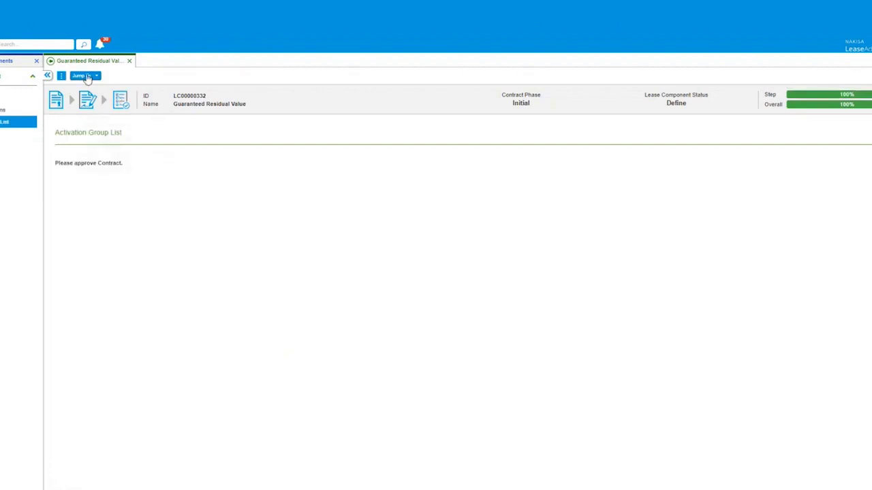
Step: Open the parent Guaranteed Residual value contract of the lease component and send it for approval
left_click(84, 75)
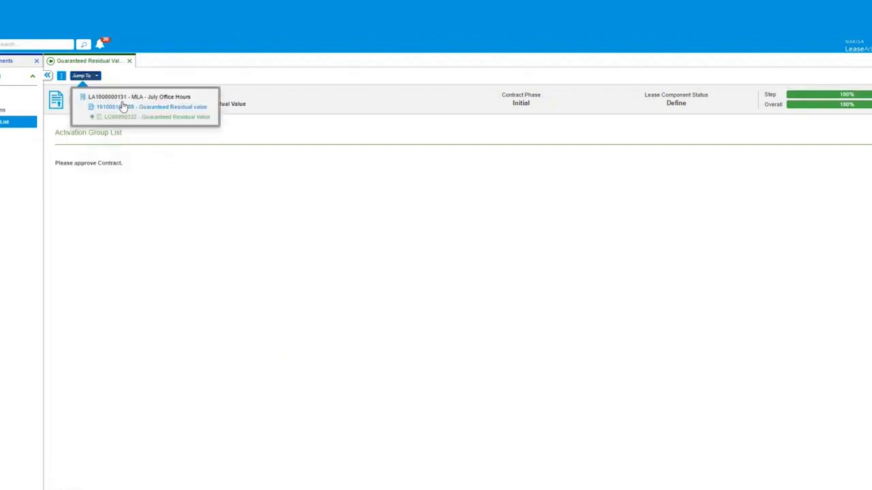
left_click(122, 107)
left_click(123, 76)
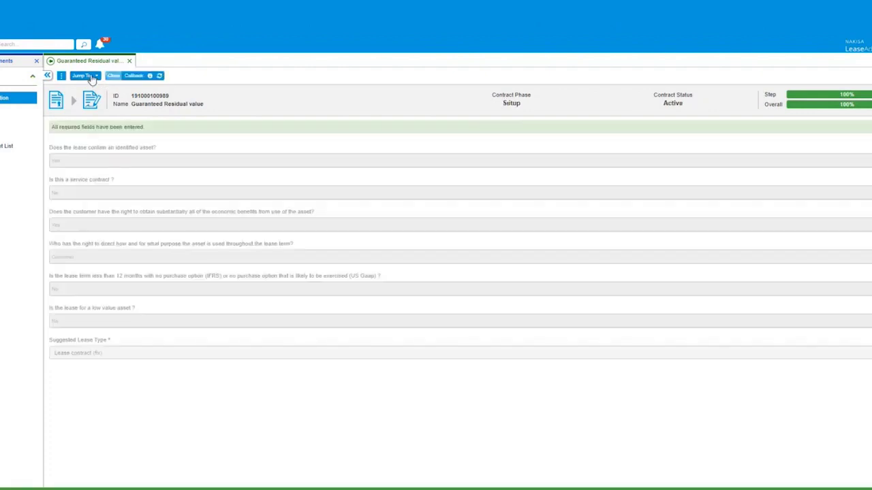
Step: In the contract's activation group, set the Base Rent term's expected GRV payment per unit to 15000 and send the group to assessment
left_click(92, 77)
left_click(126, 127)
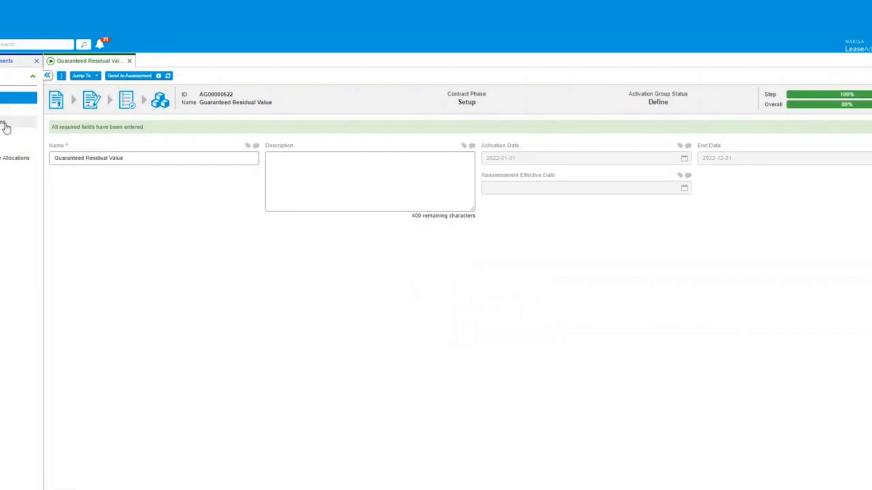
left_click(6, 127)
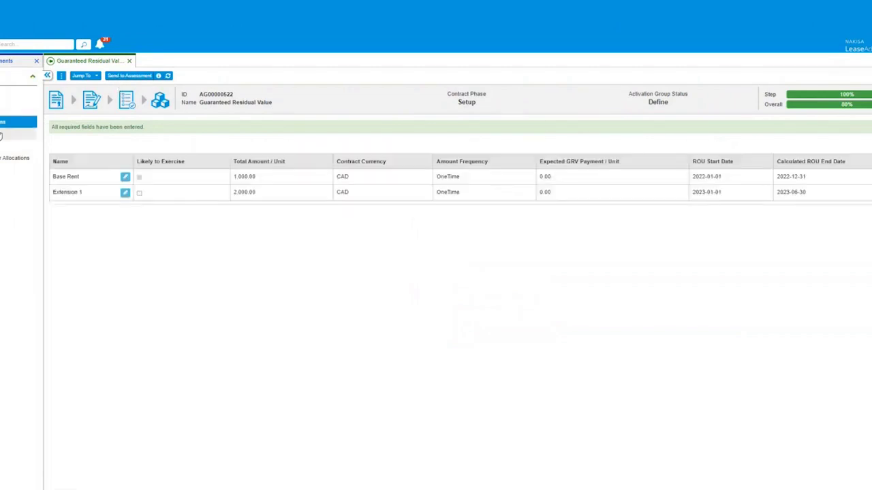
left_click(125, 179)
left_click(296, 411)
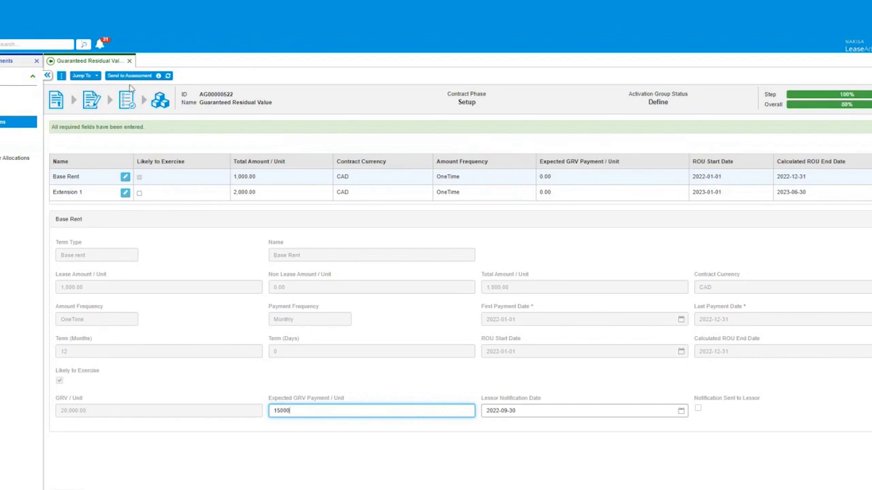
left_click(129, 77)
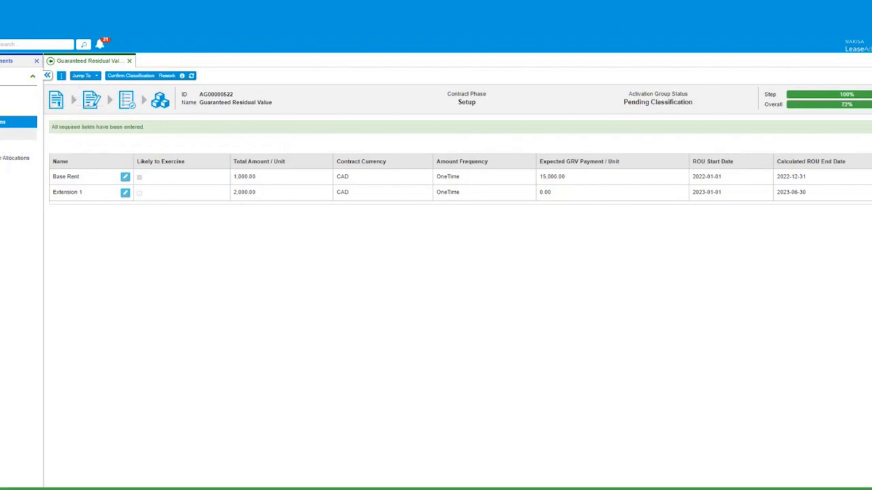
Step: Set the GAAP classification to Operating and confirm the activation group's classification
left_click(516, 211)
left_click(516, 236)
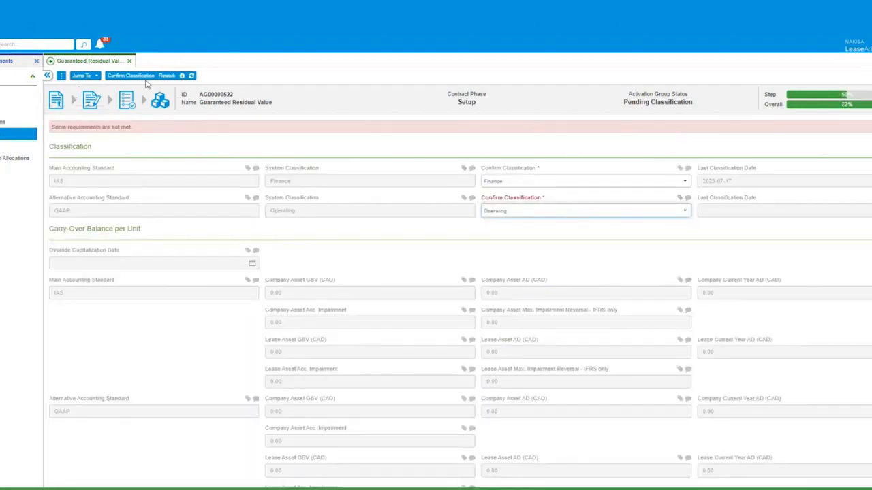
left_click(139, 78)
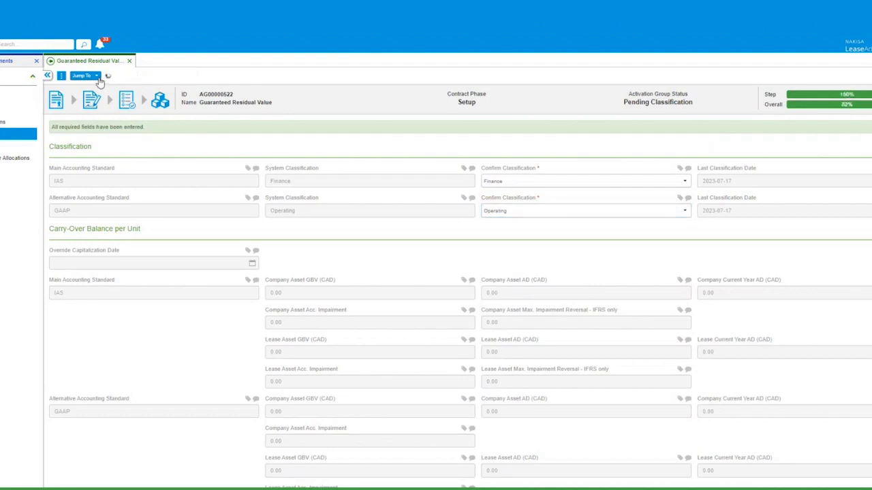
Step: Set the activation group's reception date to 2022-01-01
left_click(62, 77)
left_click(92, 95)
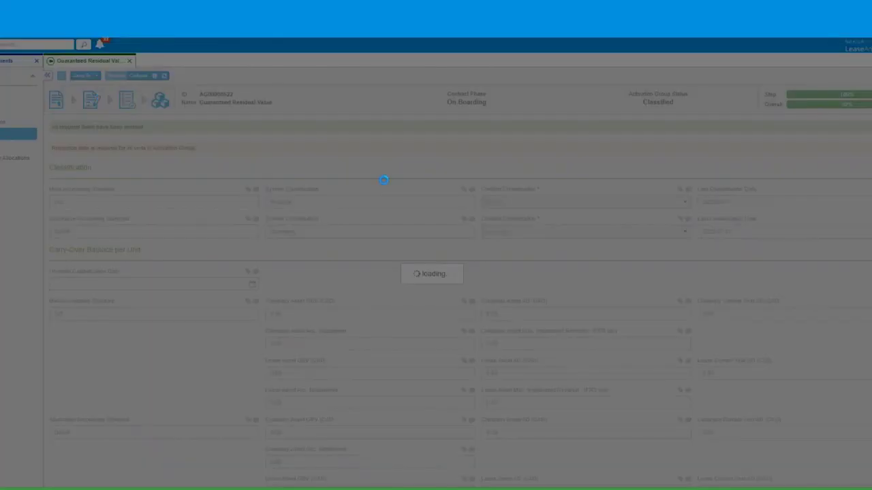
left_click(447, 99)
left_click(402, 99)
left_click(409, 113)
left_click(491, 123)
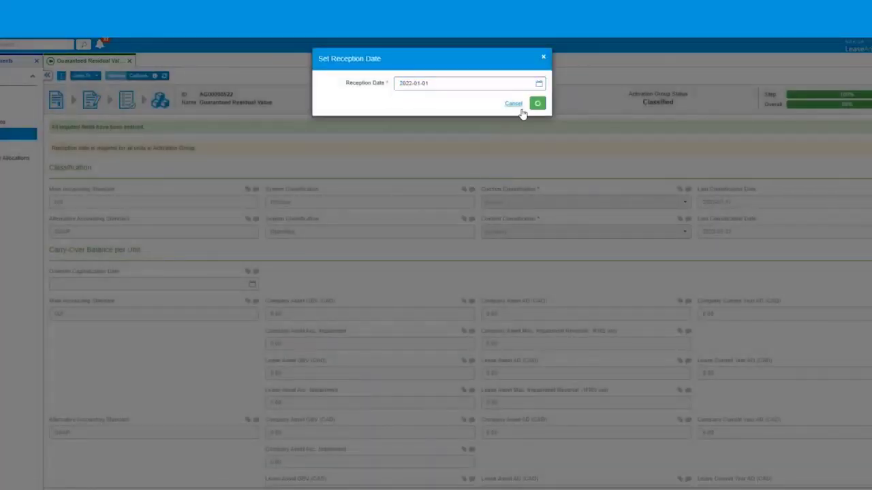
left_click(532, 104)
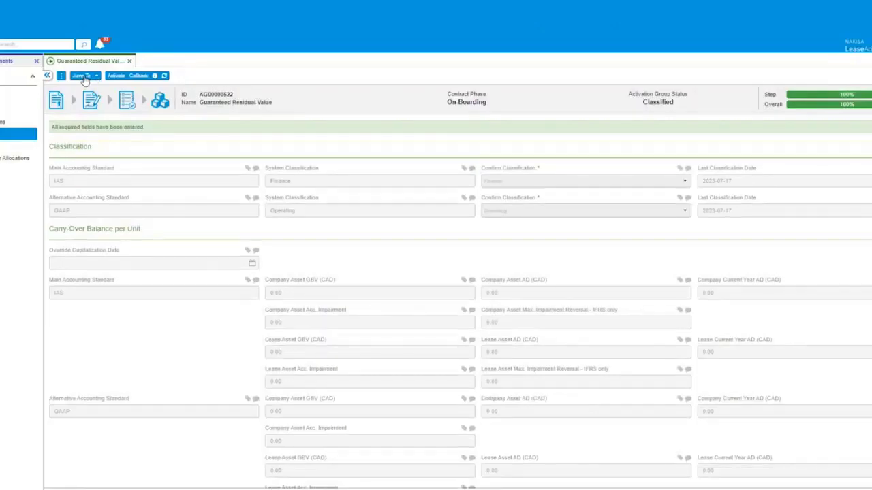
Step: Activate the activation group with an activation date of 2022-01-01
left_click(114, 76)
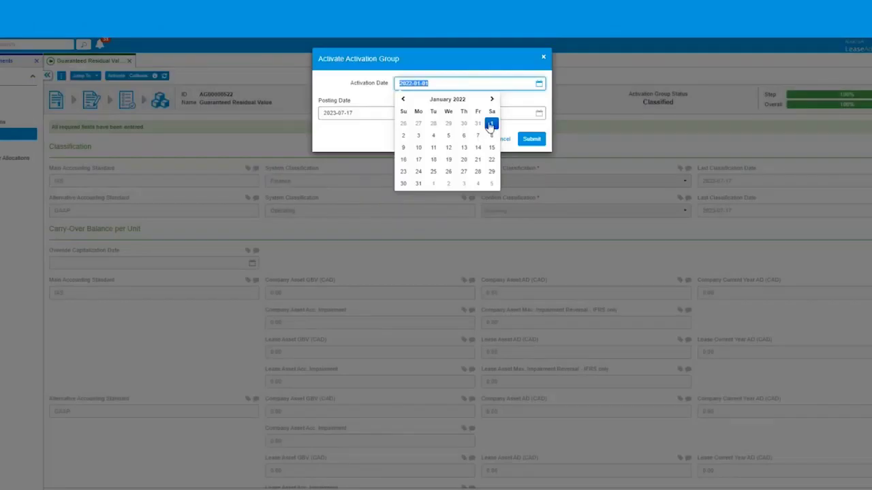
left_click(490, 124)
left_click(531, 139)
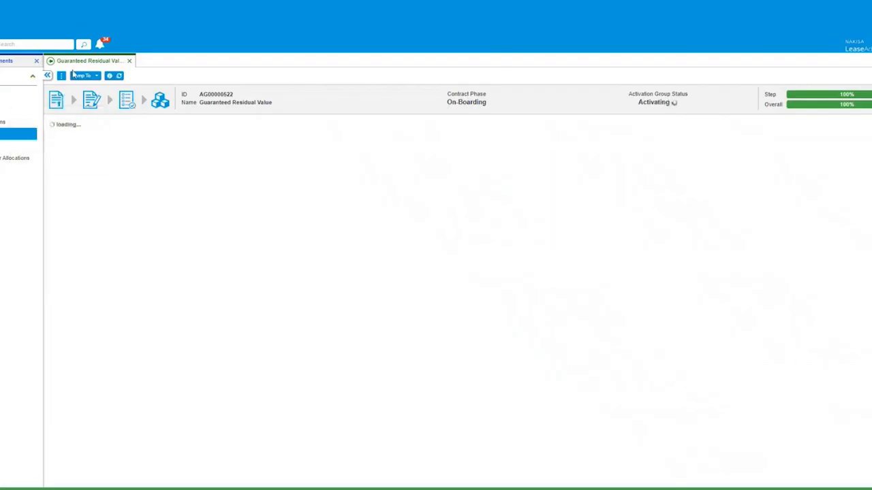
Step: View the activation group's schedules with all columns and all years shown
left_click(62, 77)
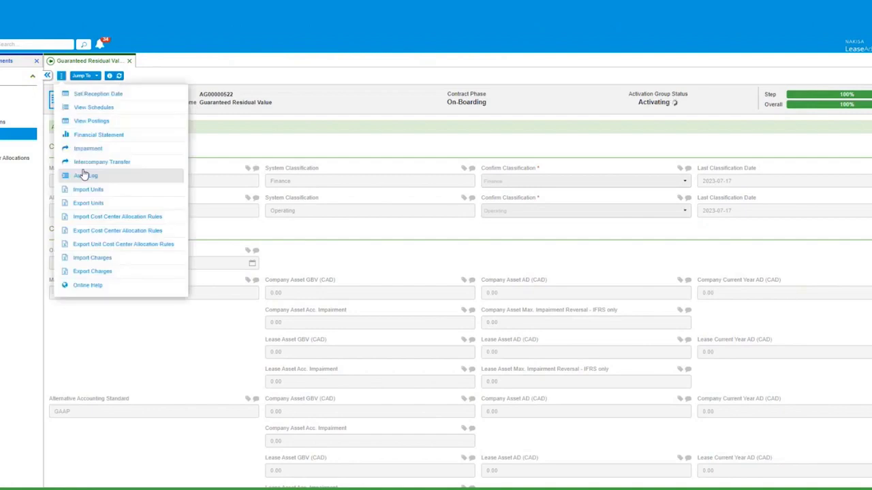
left_click(92, 108)
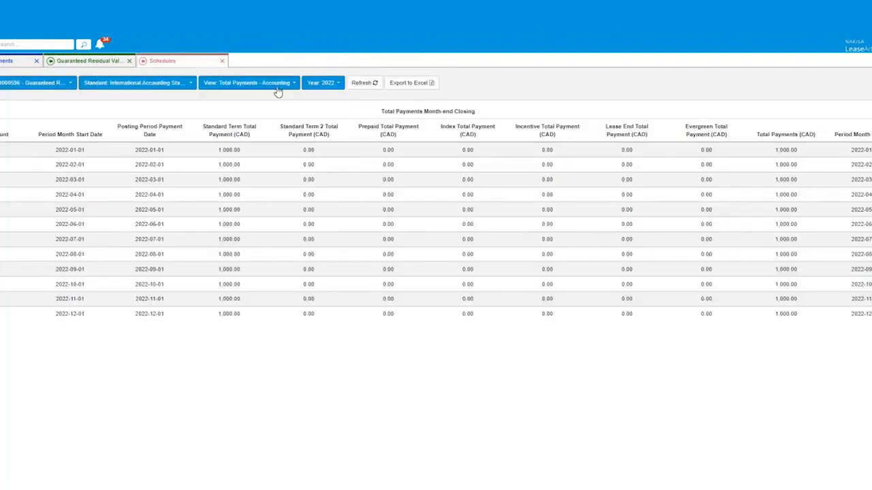
left_click(280, 85)
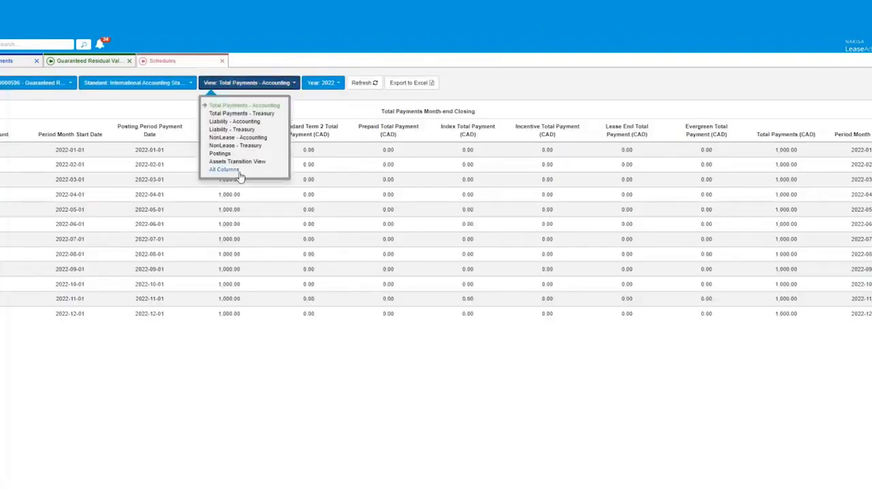
left_click(238, 173)
left_click(295, 91)
left_click(289, 125)
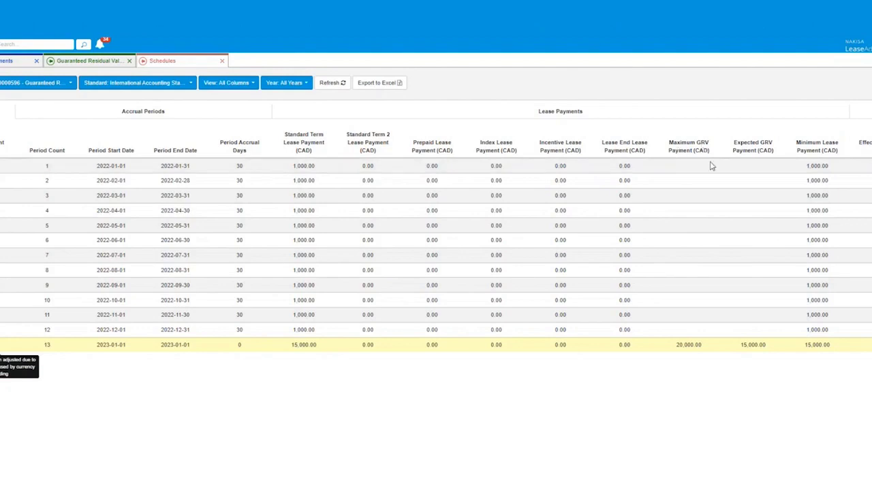
Step: Check the maximum and expected GRV payments in the schedule's final period
double_click(677, 345)
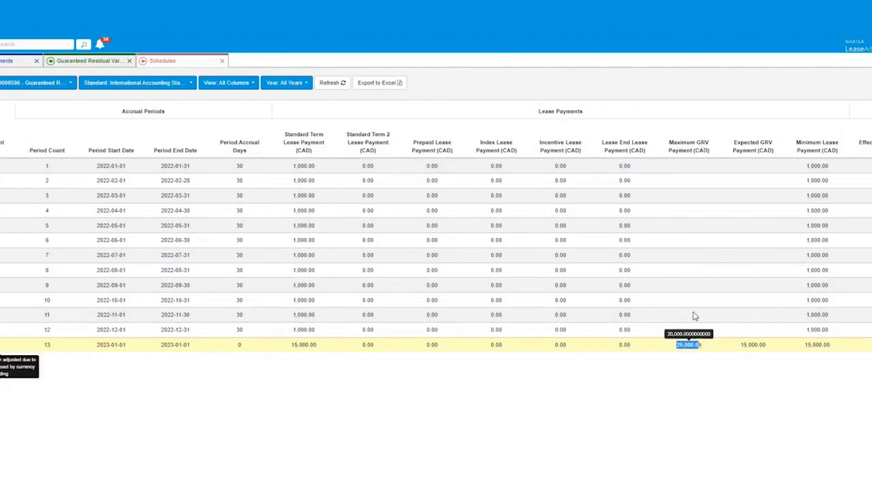
left_click(741, 348)
double_click(767, 347)
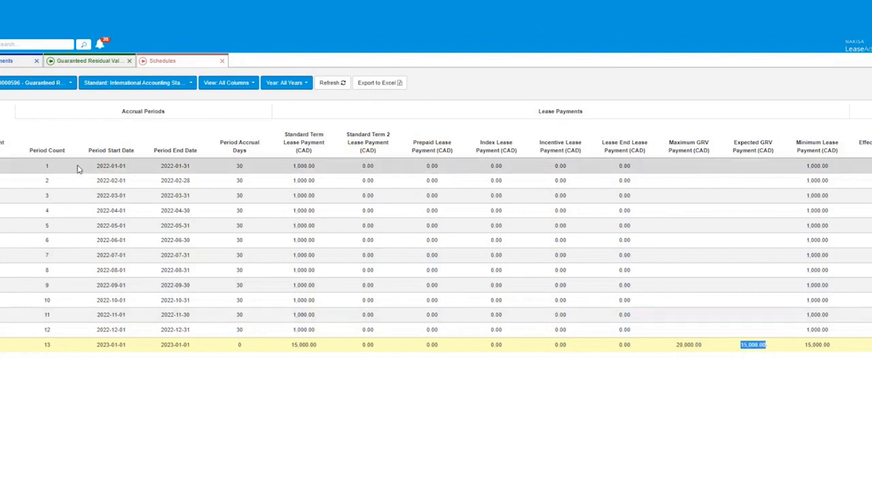
Step: Return to the active contract and start a lease modification with an amendment date of 2022-12-31
left_click(80, 62)
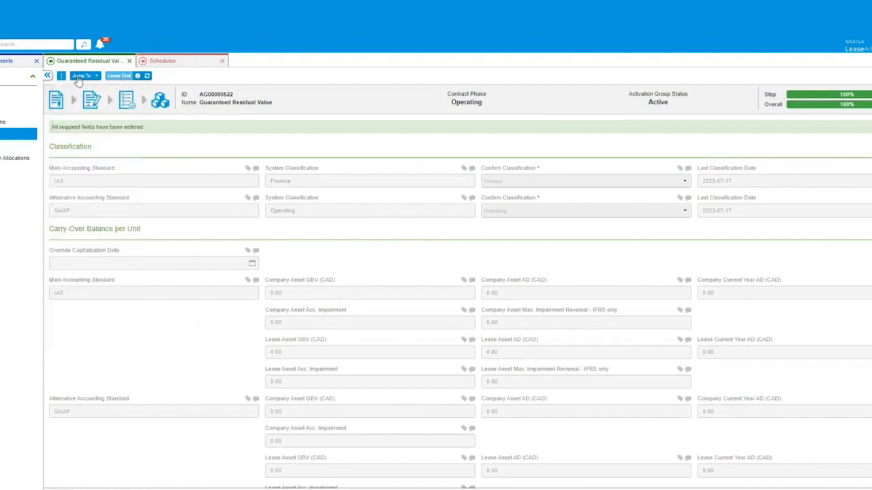
left_click(114, 114)
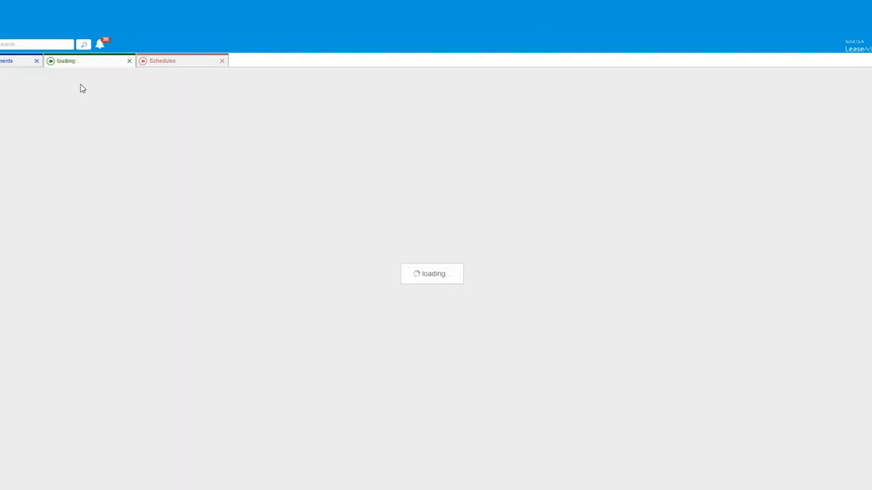
left_click(62, 76)
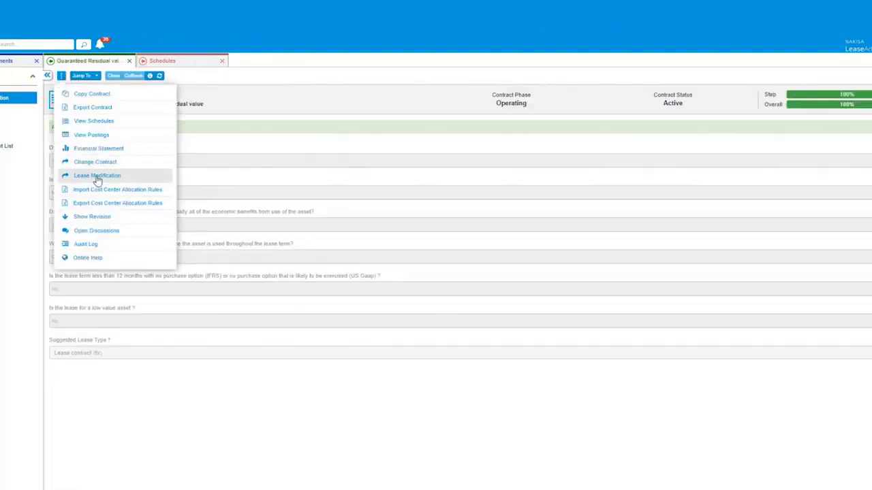
left_click(97, 177)
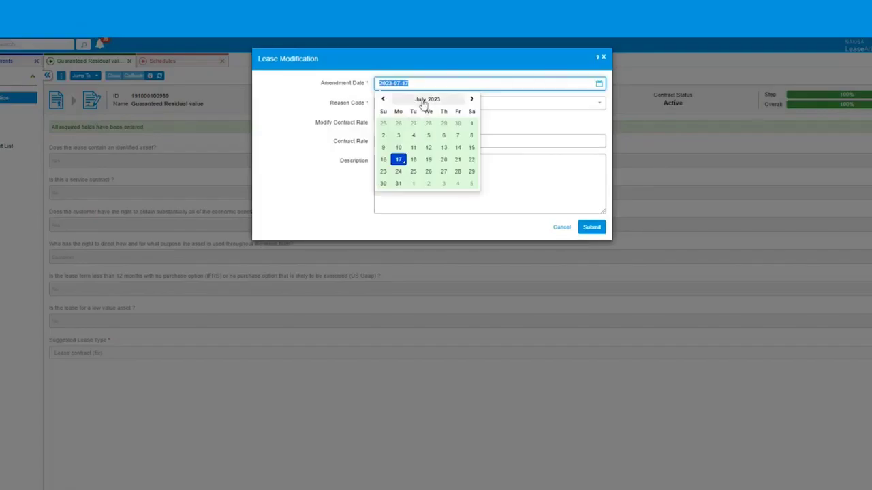
left_click(424, 100)
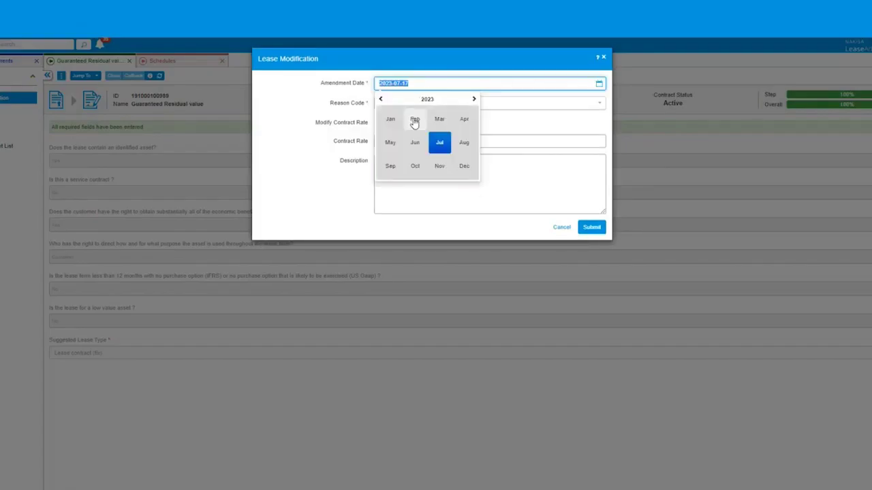
left_click(382, 100)
left_click(472, 100)
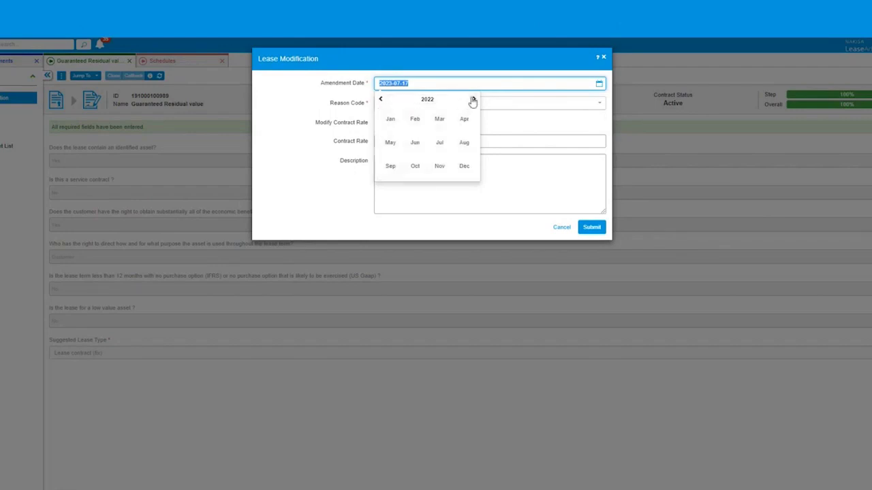
left_click(391, 120)
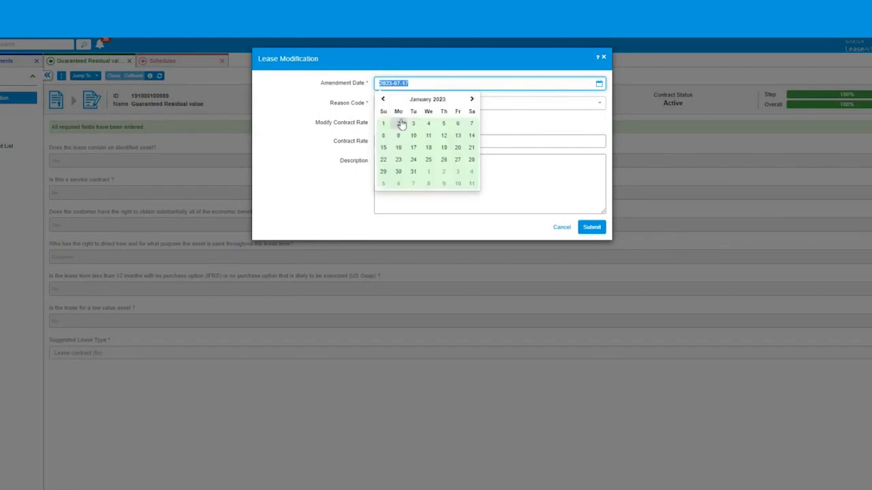
left_click(383, 100)
left_click(469, 172)
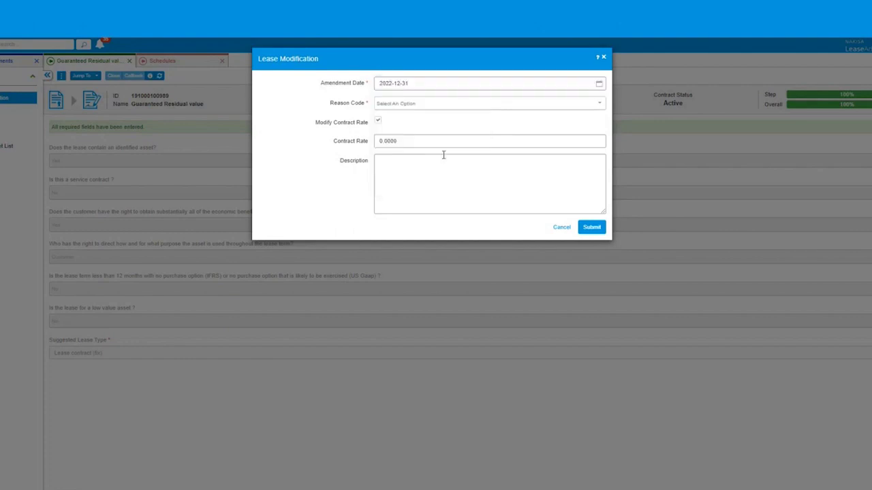
Step: Choose Addendum to Contract - New Terms as the reason code, disable Modify Contract Rate and submit the lease modification
left_click(416, 105)
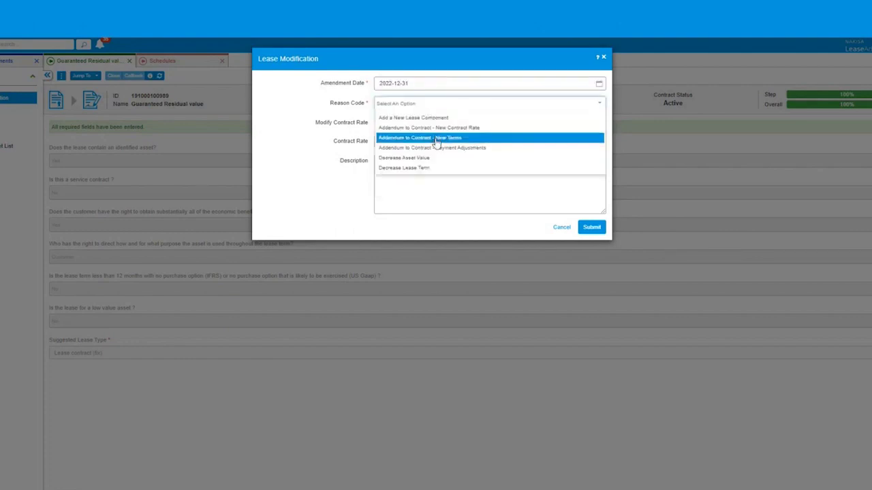
left_click(435, 136)
left_click(379, 123)
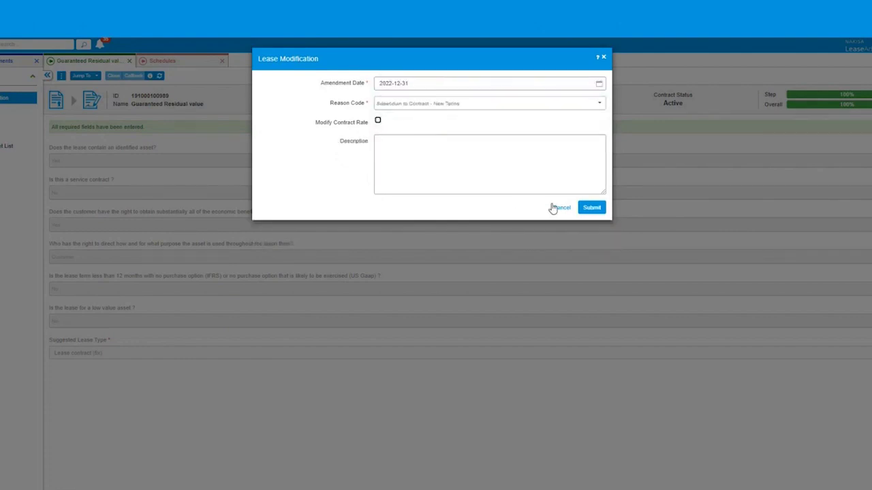
left_click(590, 208)
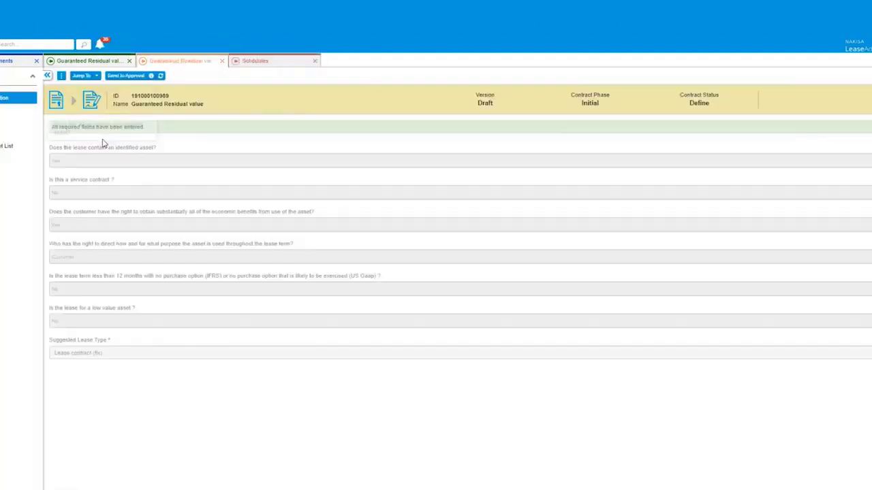
Step: Open the draft lease component's Extension 1 term to review its details
left_click(81, 75)
left_click(111, 125)
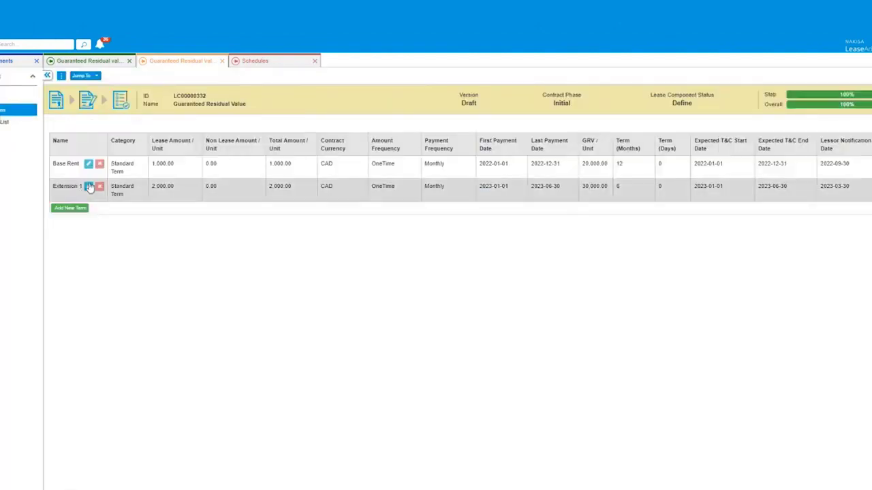
left_click(89, 187)
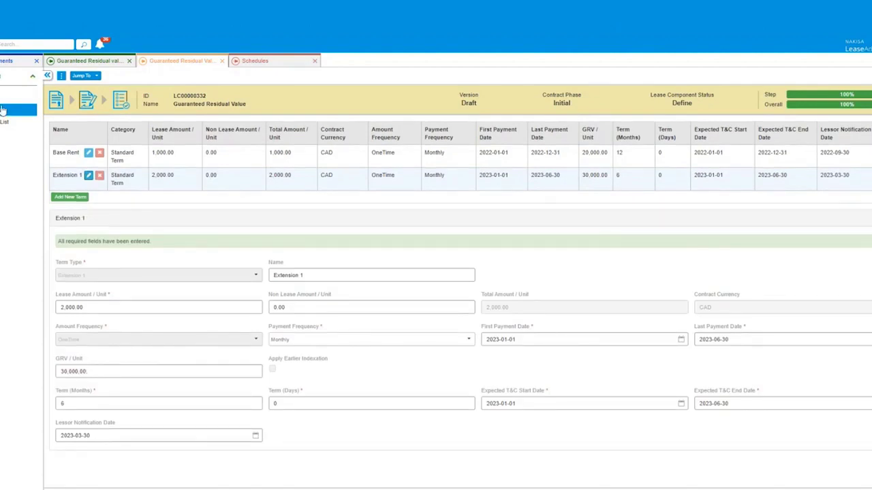
Step: Return to the draft Guaranteed Residual value contract and send the modification for approval
left_click(82, 77)
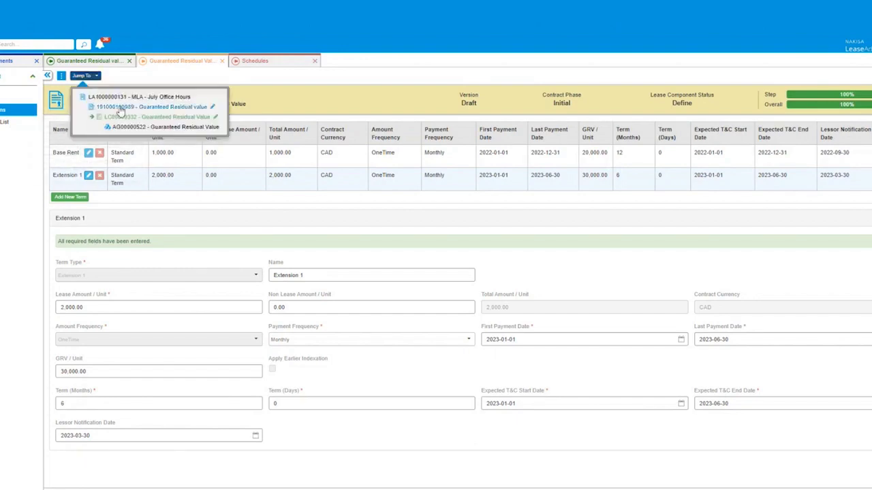
left_click(119, 107)
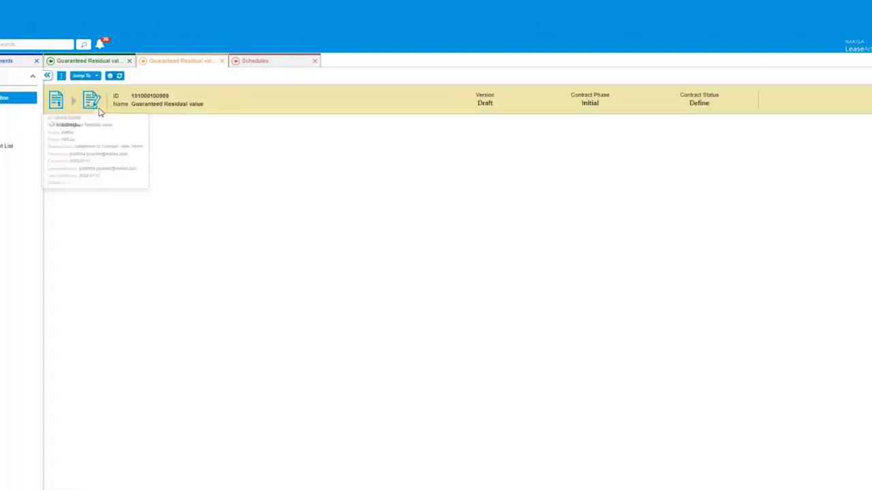
left_click(124, 77)
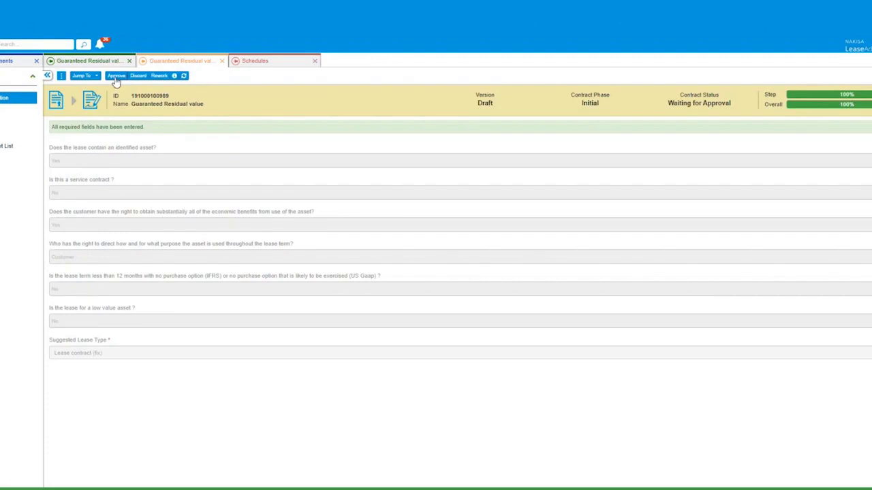
Step: Open the draft activation group's terms and mark Extension 1 as likely to exercise
left_click(87, 76)
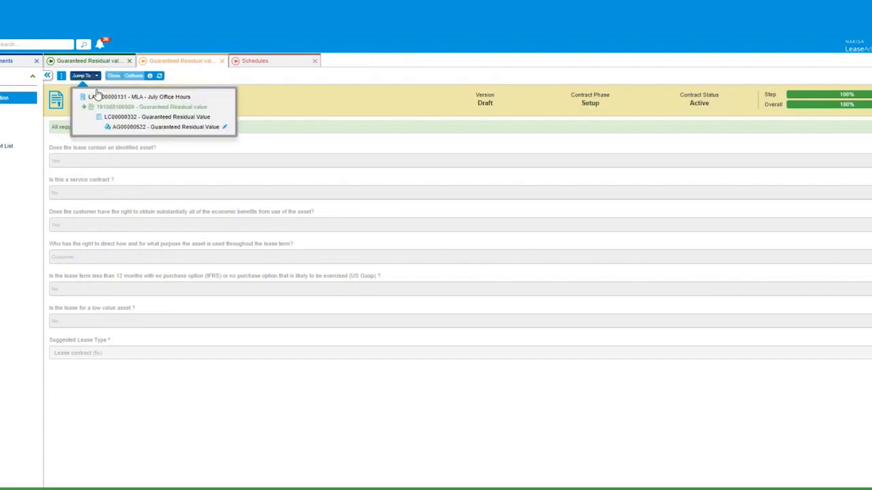
left_click(125, 130)
left_click(5, 140)
left_click(139, 194)
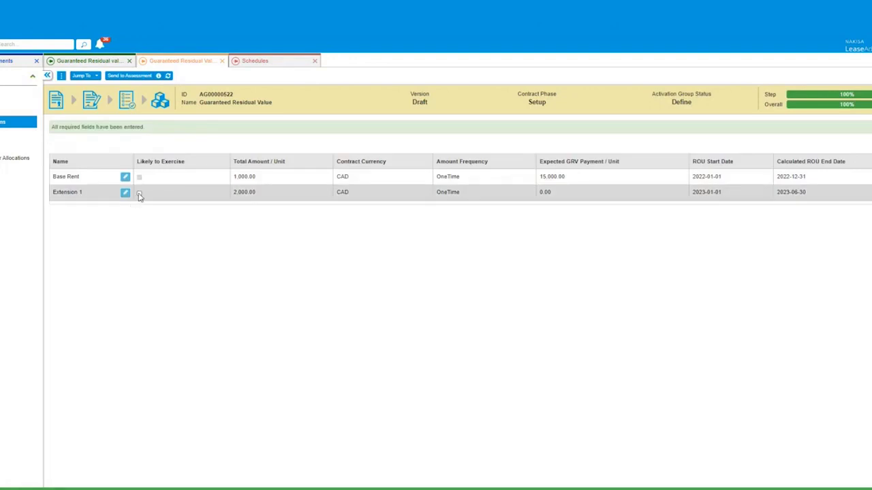
Step: Send the draft activation group to assessment with an effective date of 2023-01-01 and refresh its status
left_click(126, 78)
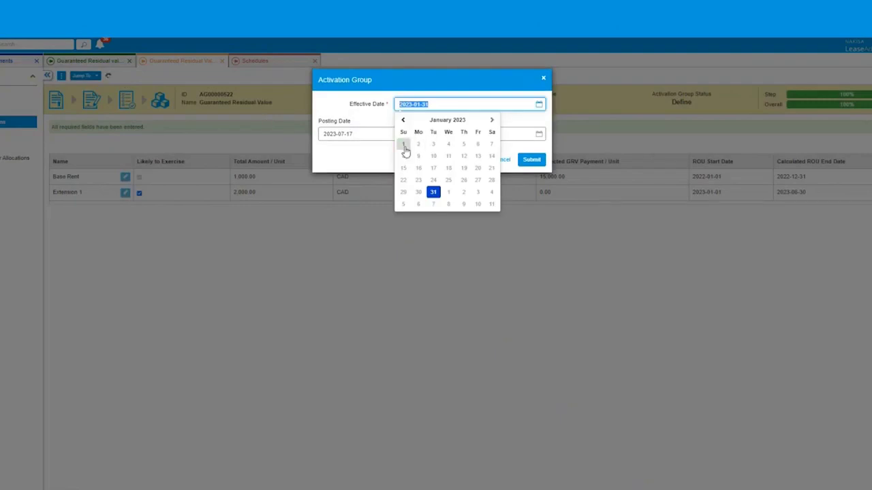
left_click(403, 144)
left_click(523, 161)
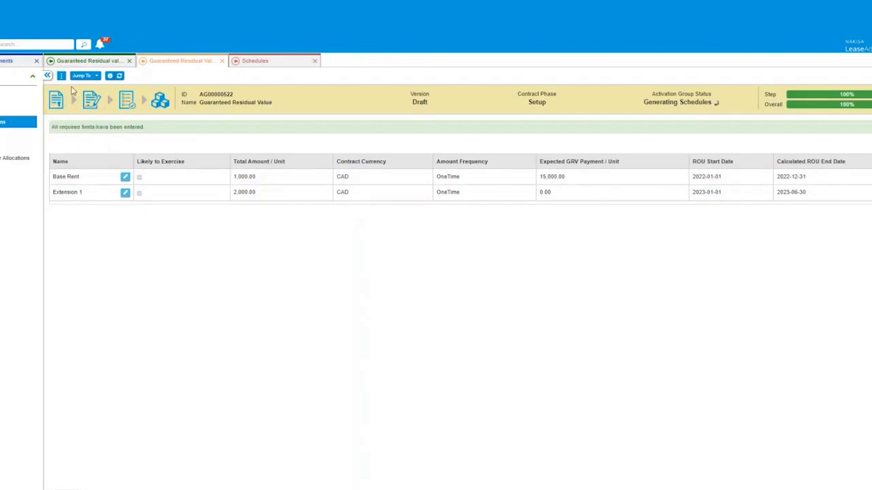
left_click(119, 76)
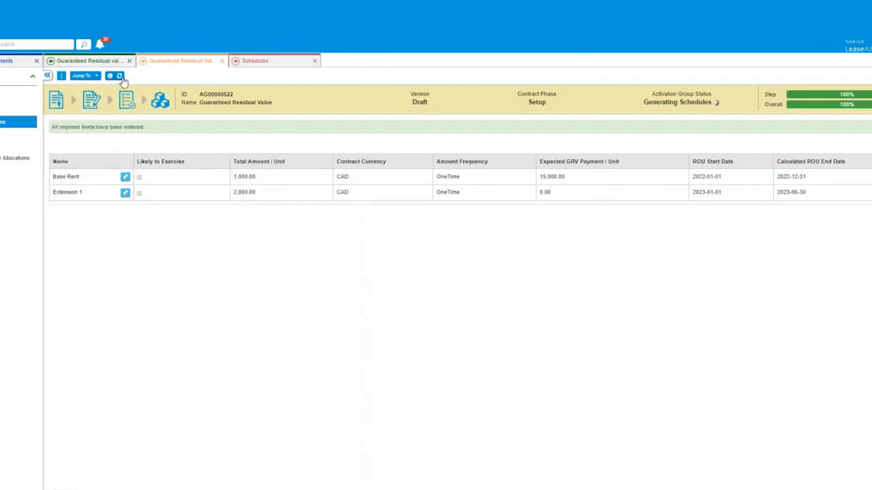
Step: Open the draft activation group's schedules and show all columns for all years
left_click(61, 76)
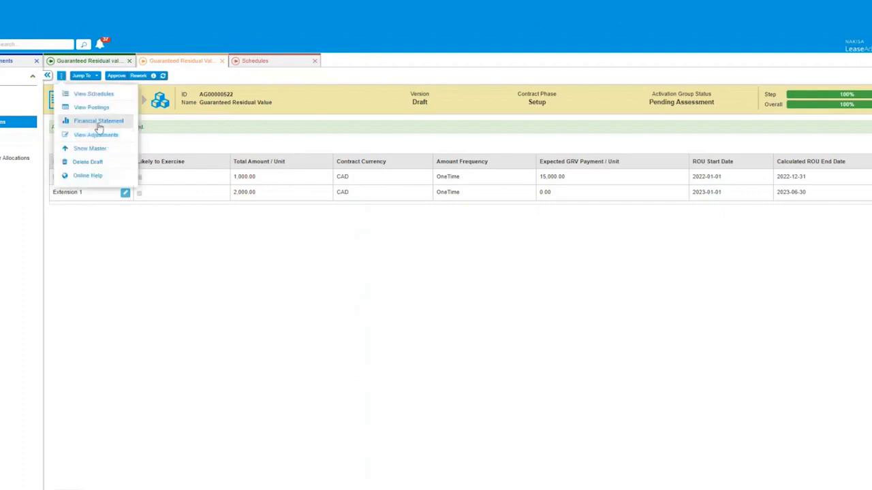
left_click(101, 99)
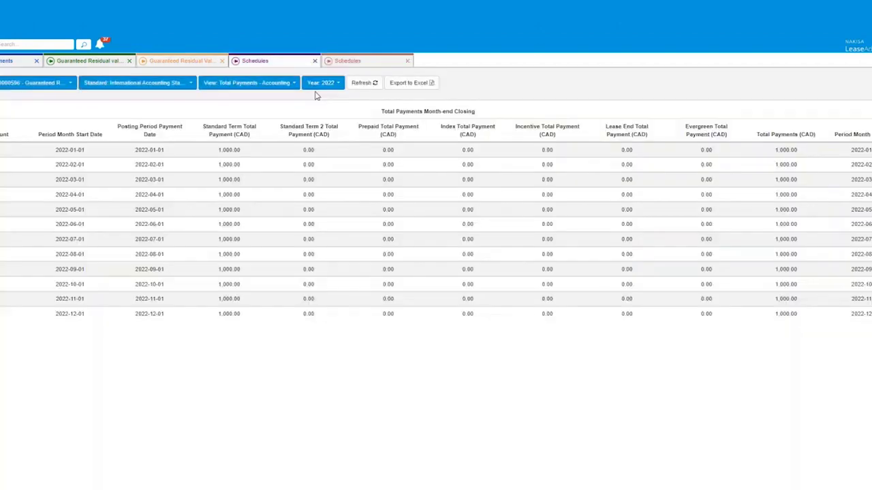
left_click(286, 84)
left_click(240, 173)
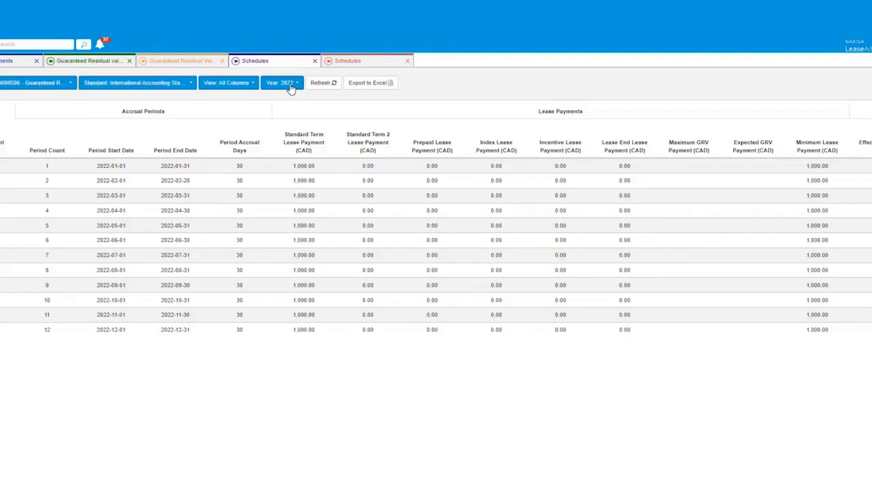
left_click(279, 83)
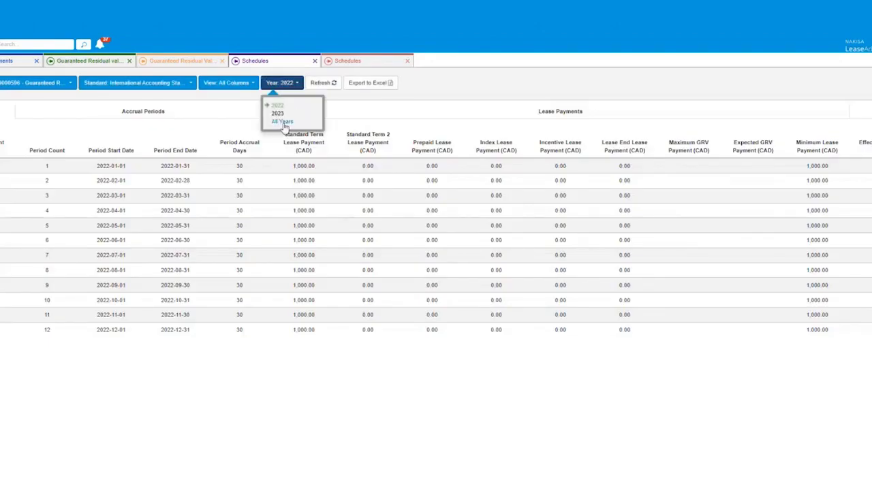
left_click(285, 124)
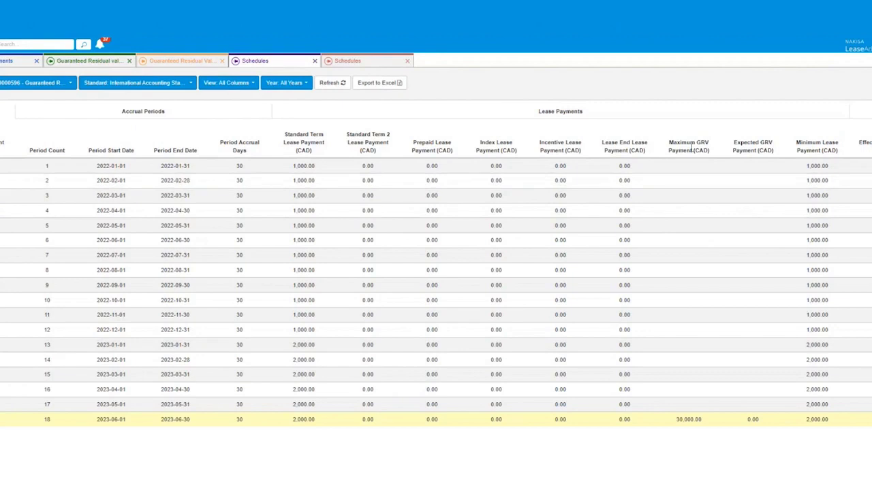
Step: Examine the maximum and expected GRV payments in the schedule's final period
left_click_drag(677, 420, 704, 423)
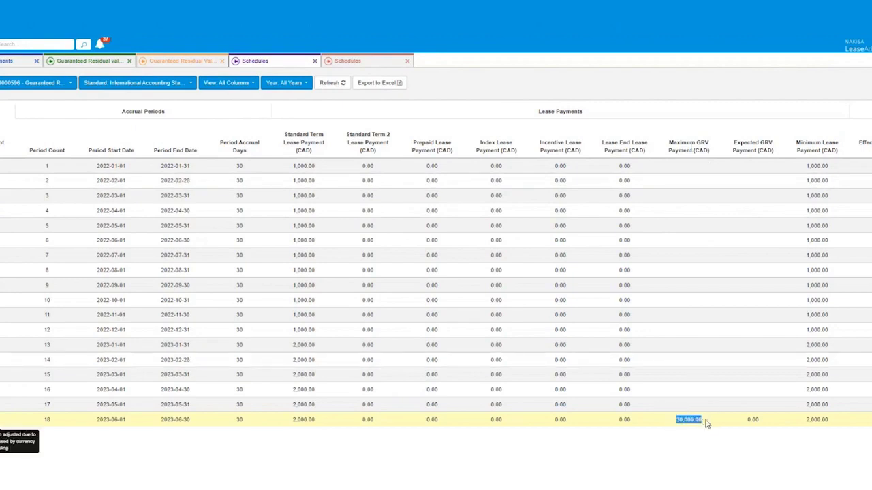
left_click(749, 426)
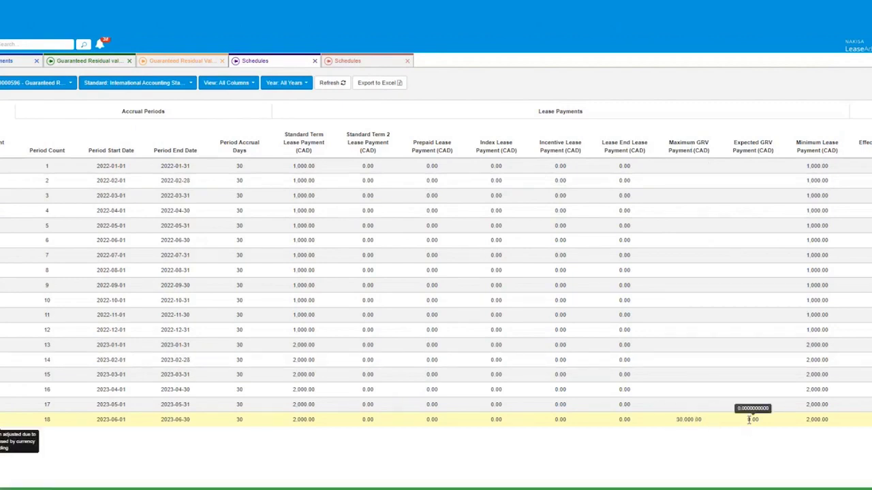
left_click_drag(747, 420, 754, 420)
Step: Compare Extension 1's details in the draft activation group with the expected GRV payment in the last schedule period
left_click(185, 64)
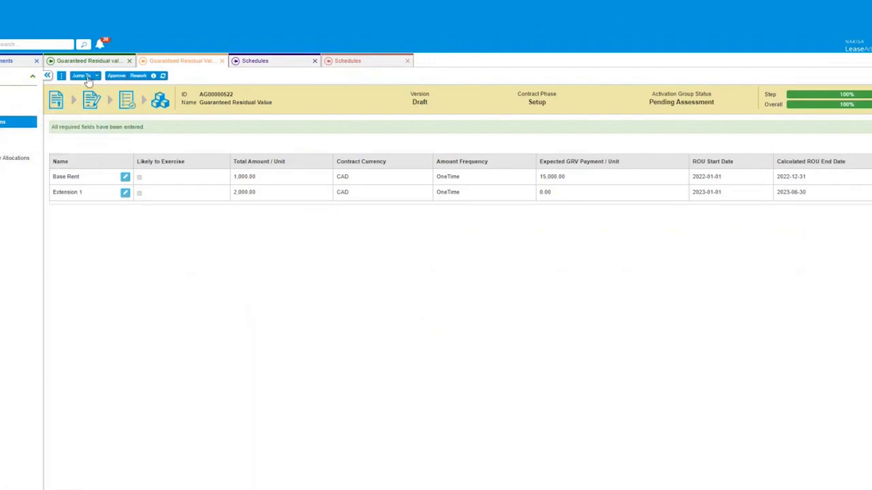
left_click(87, 77)
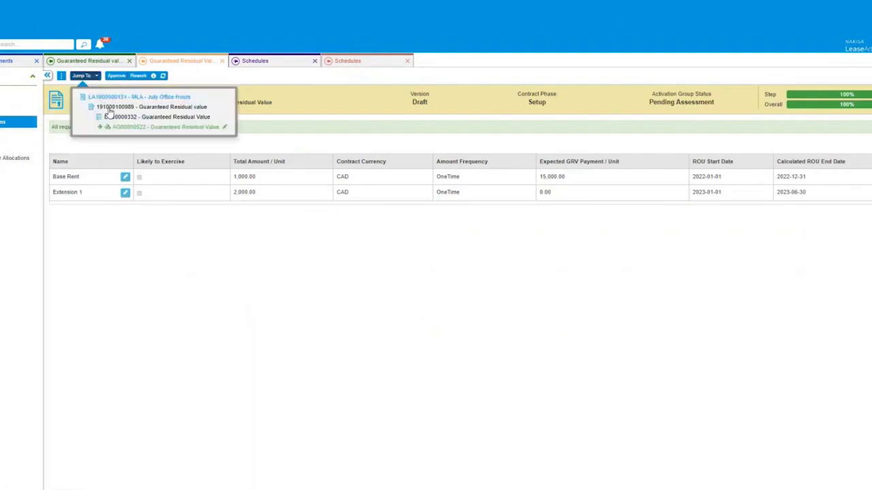
left_click(125, 193)
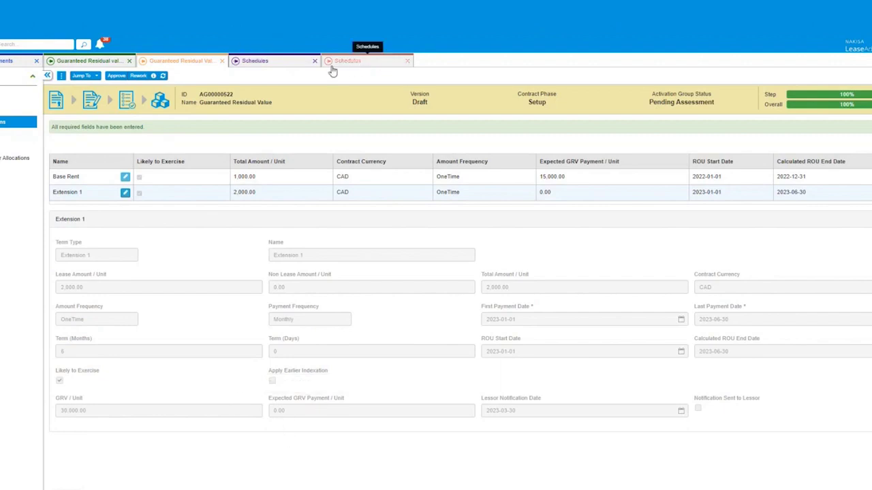
left_click(275, 63)
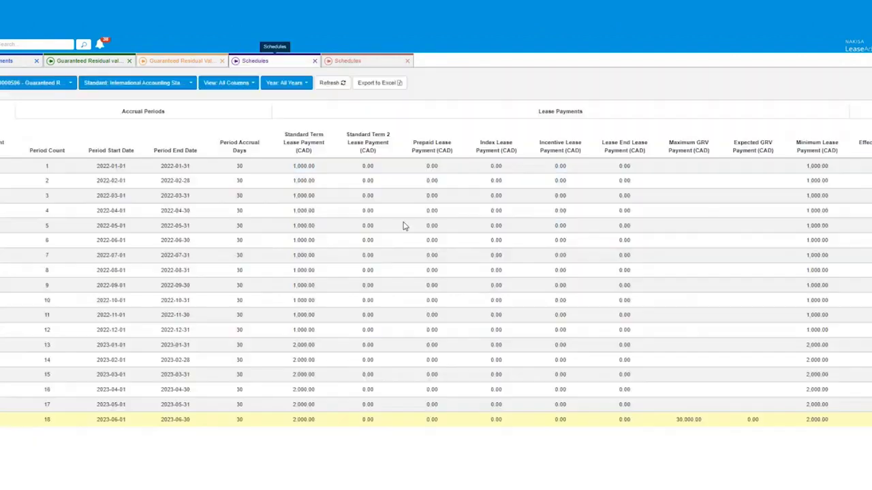
left_click(752, 420)
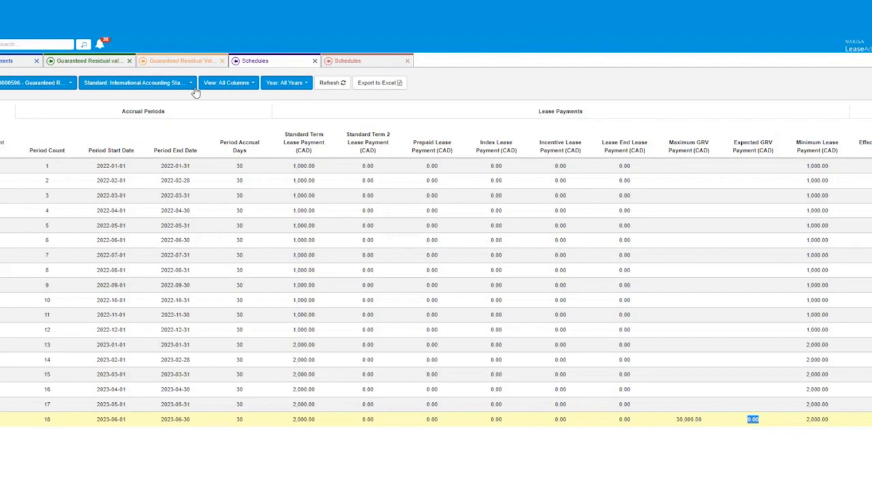
Step: Delete the draft modification from the draft activation group
left_click(189, 63)
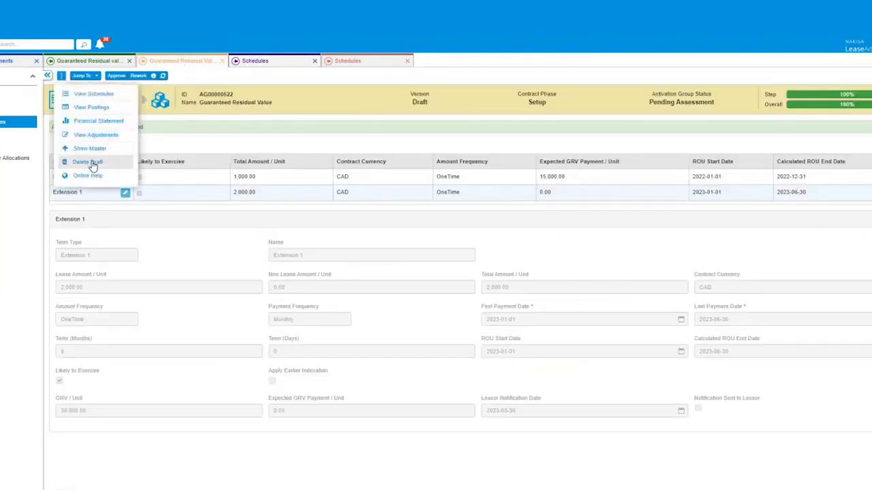
left_click(92, 164)
left_click(536, 95)
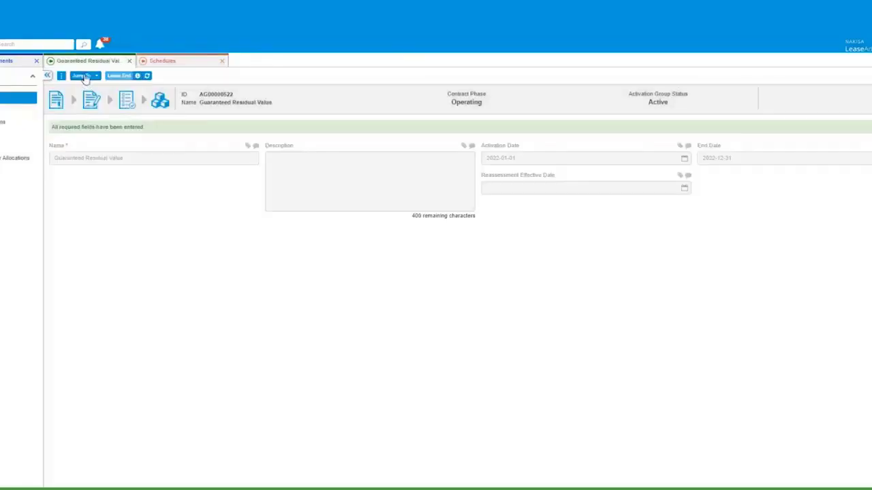
Step: Return to the active contract and start a new lease modification with an amendment date of 2023-01-01
left_click(84, 77)
left_click(109, 107)
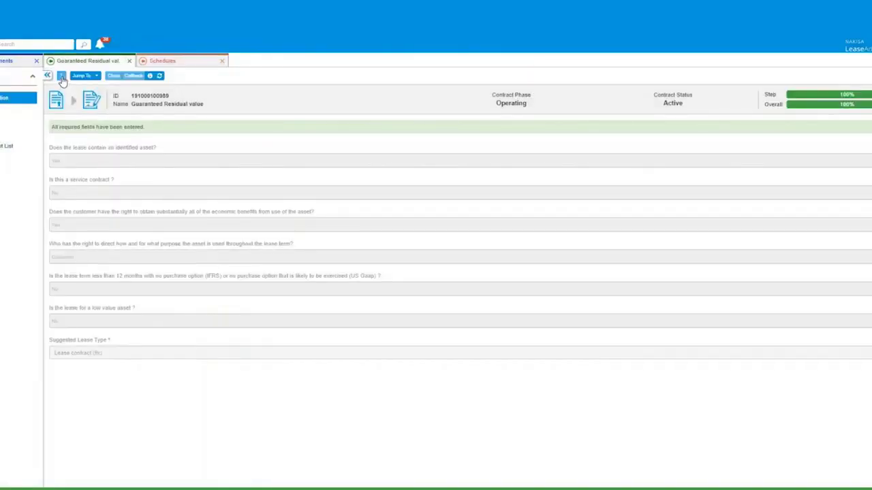
left_click(61, 75)
left_click(107, 175)
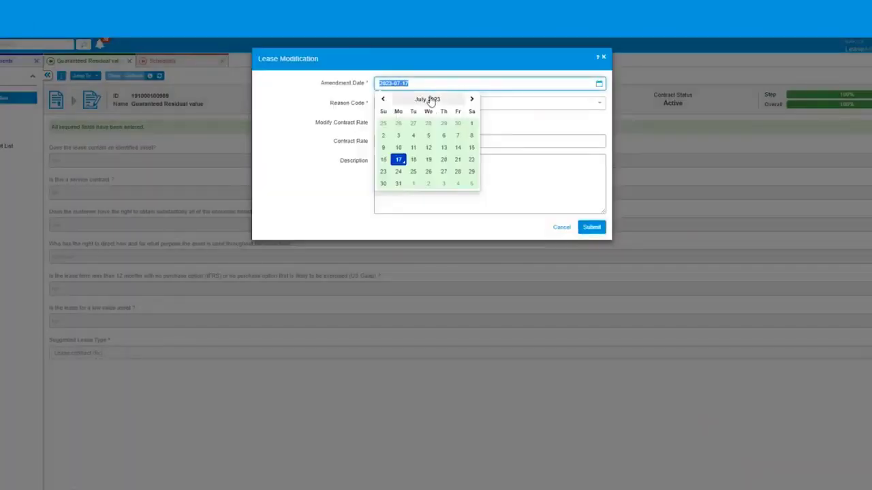
left_click(427, 99)
left_click(390, 119)
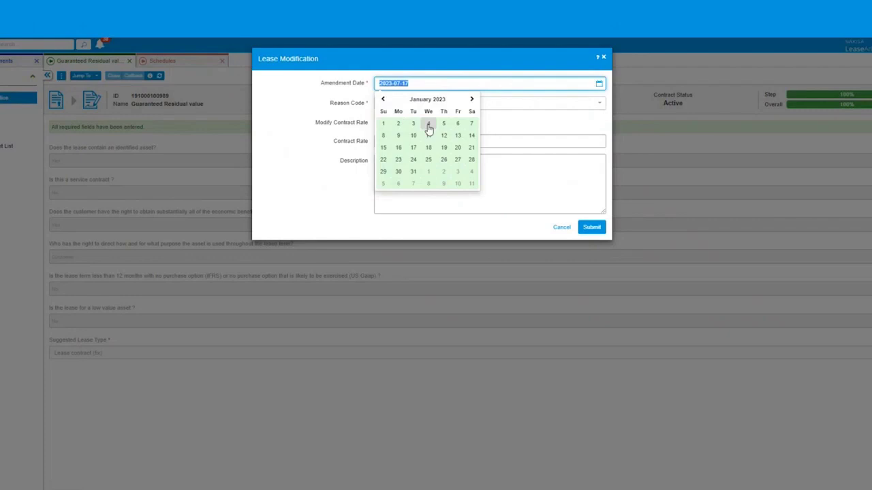
left_click(383, 124)
Step: Select Addendum to Contract - New Terms as the reason code, disable Modify Contract Rate and submit the modification
left_click(387, 104)
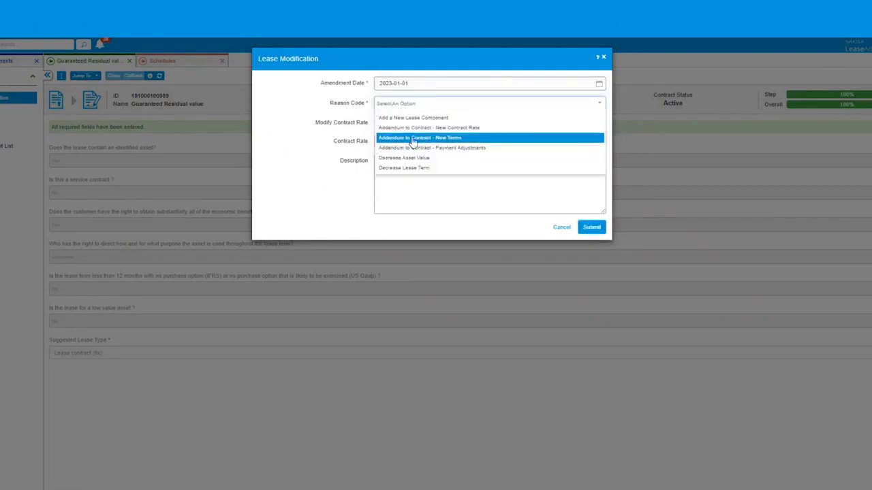
left_click(408, 139)
left_click(380, 123)
left_click(588, 207)
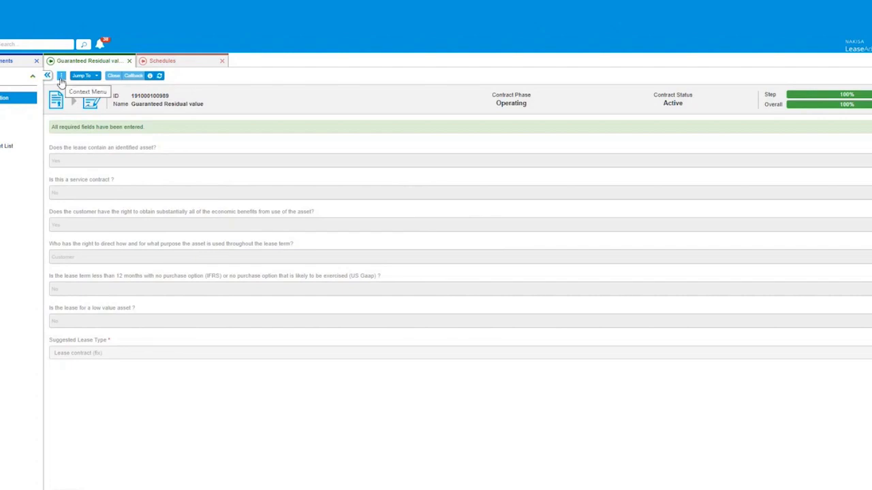
Step: Reopen the lease modification from the active contract and open its existing draft
left_click(62, 76)
left_click(118, 174)
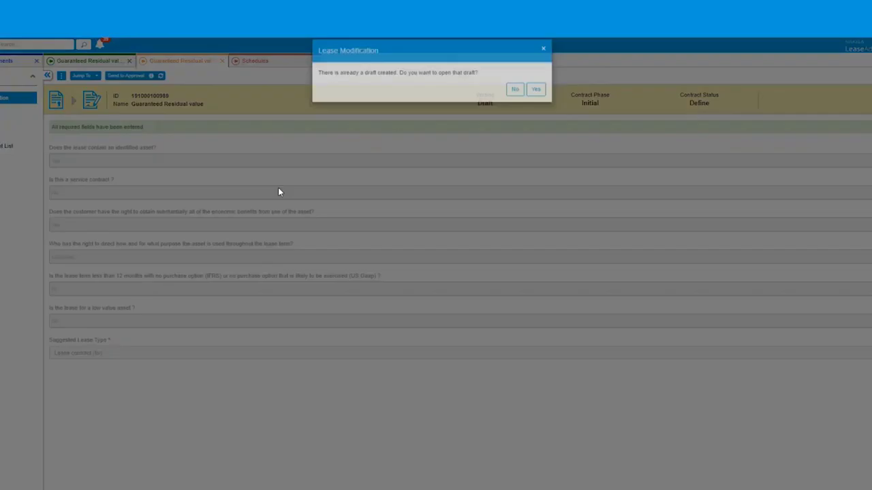
left_click(545, 59)
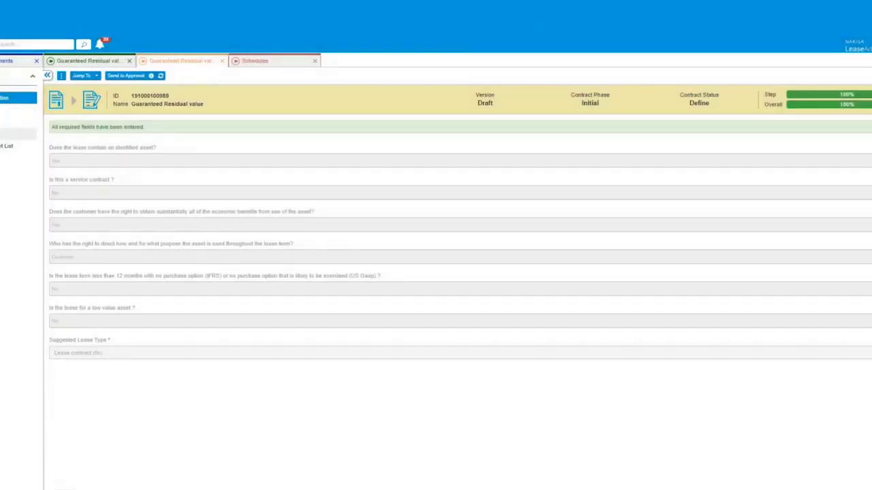
Step: Review the Extension 1 term in the draft lease component's terms
left_click(79, 76)
left_click(116, 123)
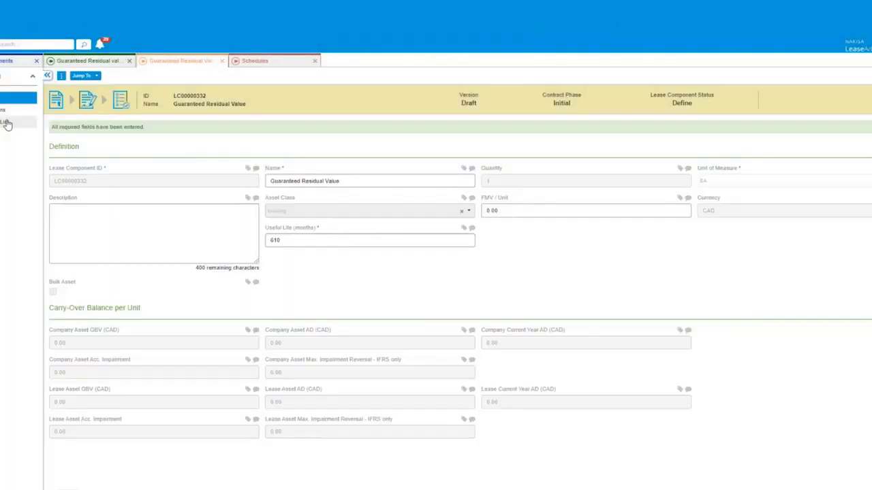
left_click(4, 111)
left_click(87, 186)
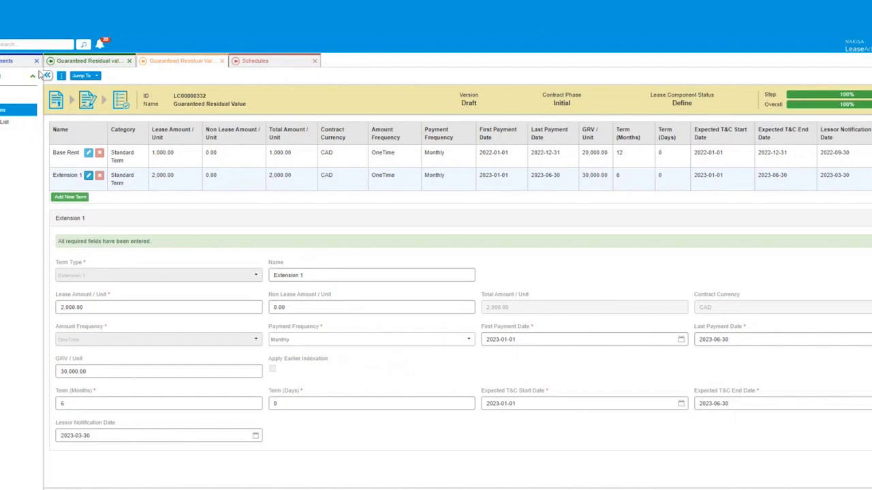
Step: Return to the draft contract, send the modification for approval and approve it
left_click(80, 78)
left_click(100, 123)
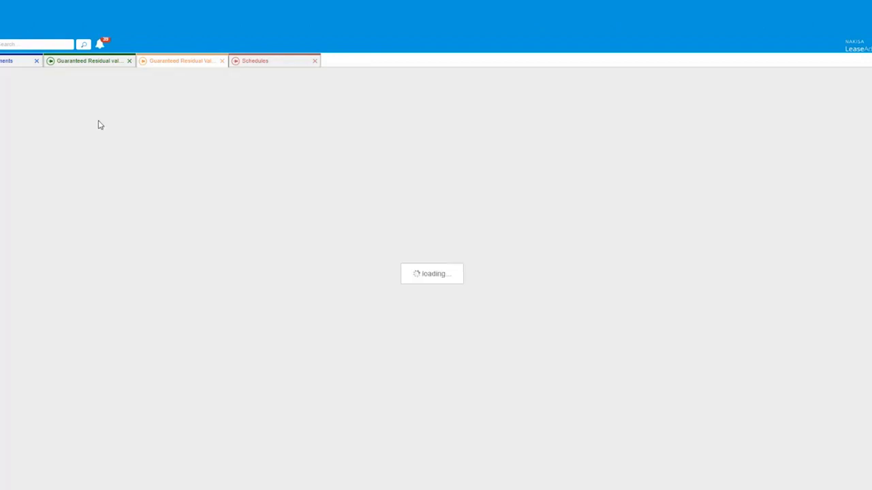
left_click(117, 75)
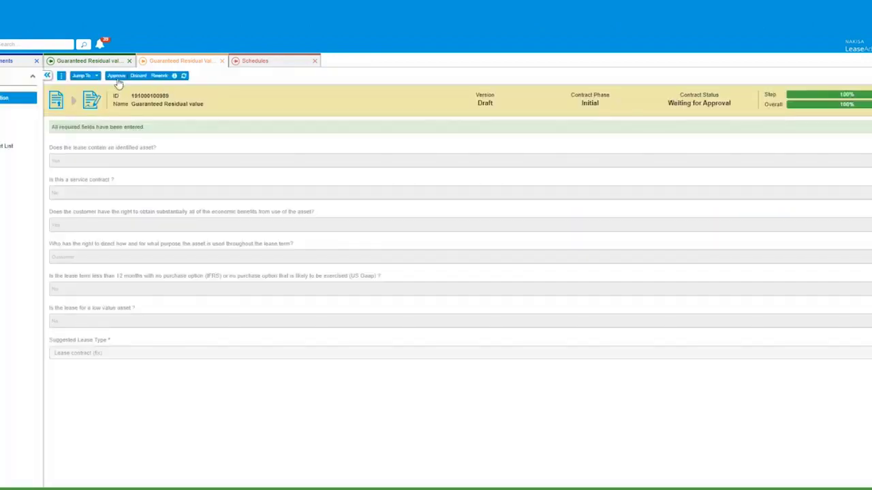
left_click(116, 76)
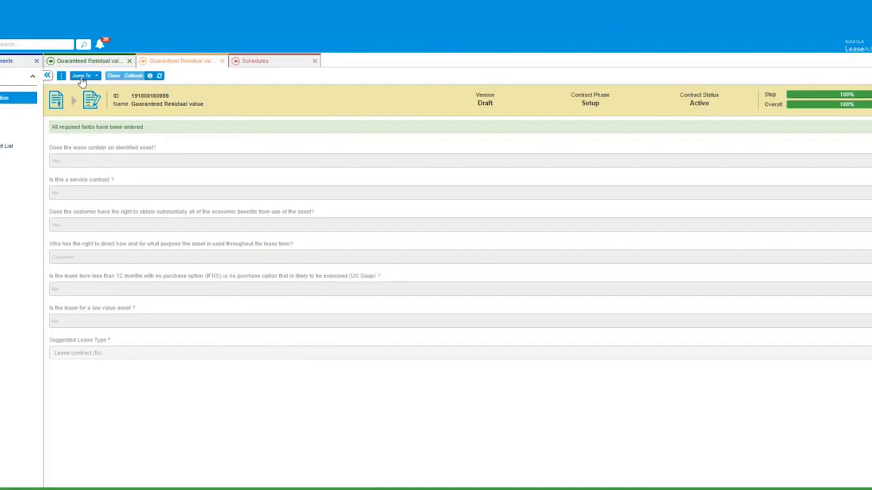
Step: In the draft activation group's terms, mark Extension 1 as likely to exercise and open its details
left_click(81, 78)
left_click(125, 124)
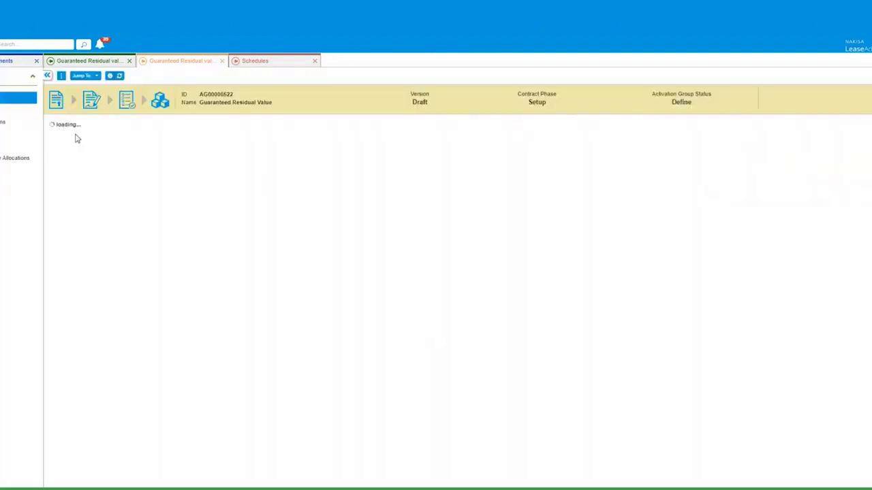
left_click(19, 122)
left_click(125, 194)
left_click(139, 196)
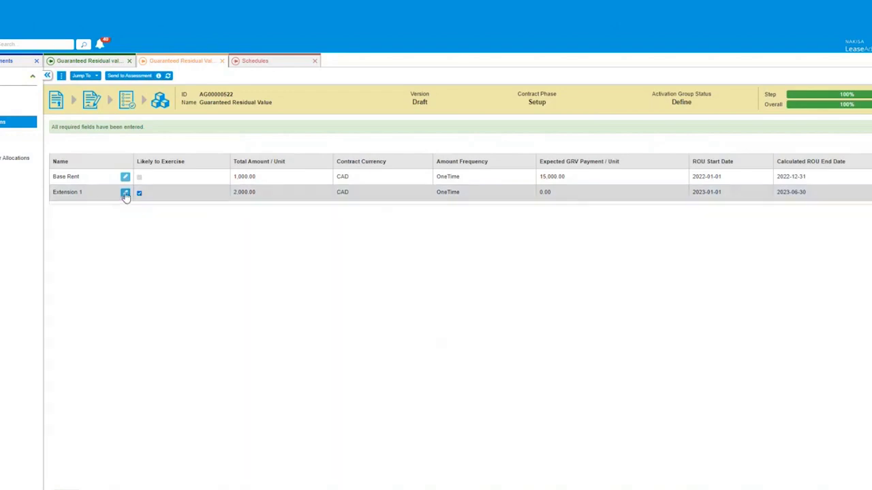
Step: Set Extension 1's expected GRV payment per unit to 25,000 in the draft activation group
left_click(282, 410)
type("3")
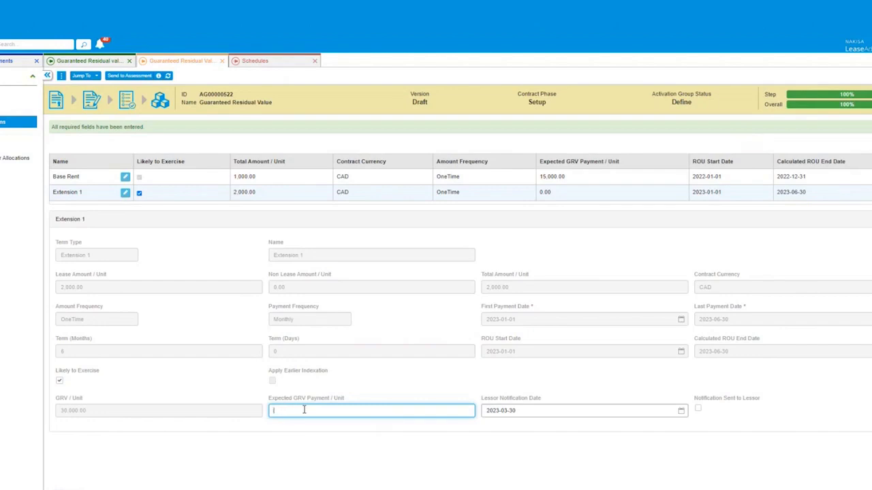
type("5000")
Step: Send the activation group to assessment with the modification's effective date selected, and refresh the workflow until the schedules are generated
left_click(119, 83)
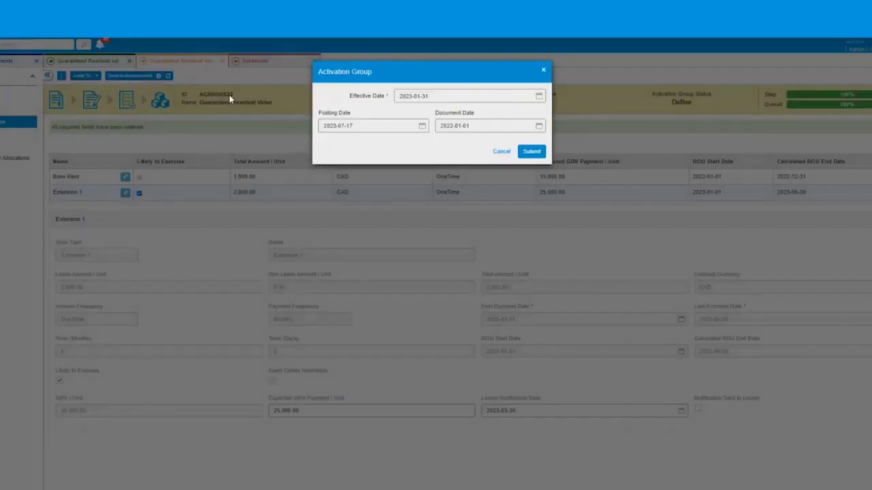
left_click(468, 104)
left_click(403, 148)
left_click(528, 160)
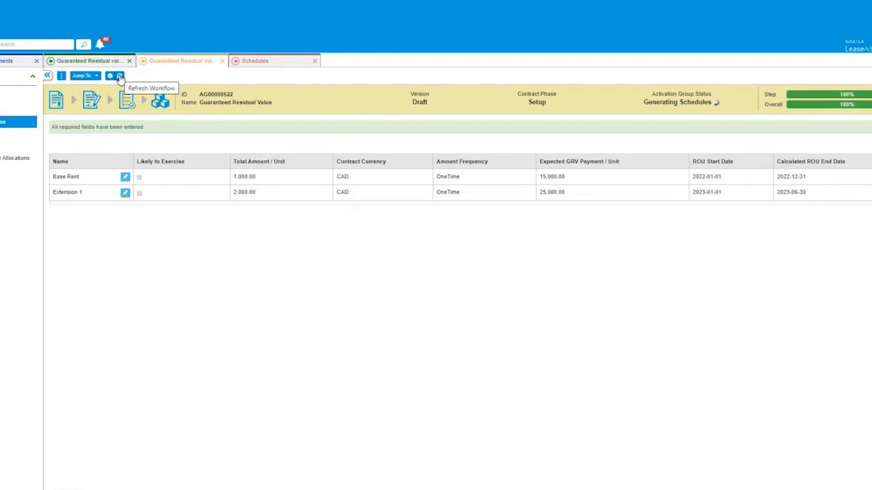
left_click(119, 77)
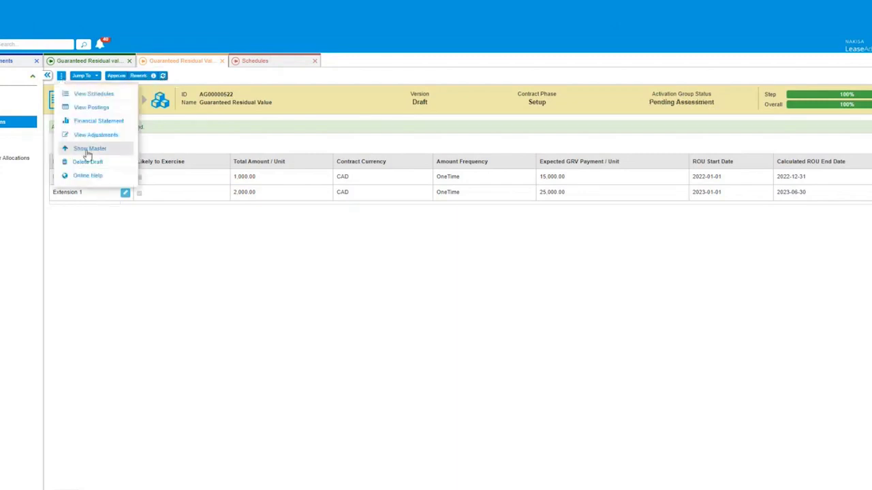
Step: Open the draft activation group's schedules and show all columns for all years
left_click(94, 95)
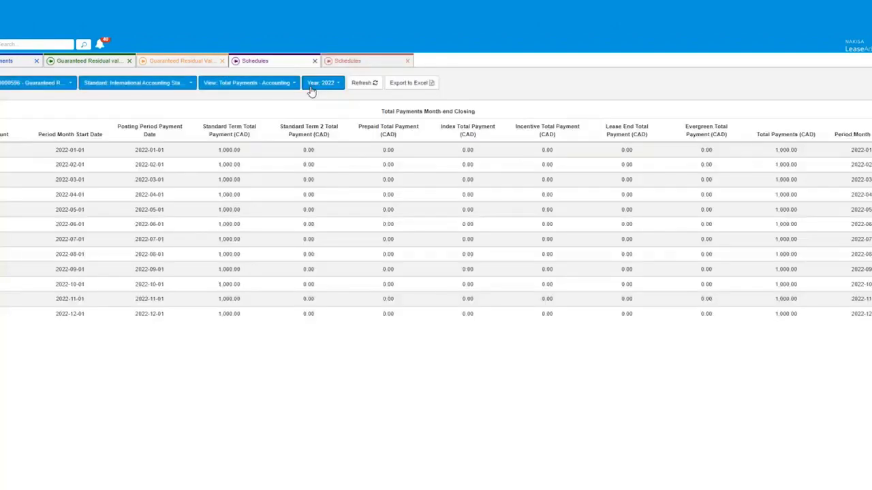
left_click(284, 85)
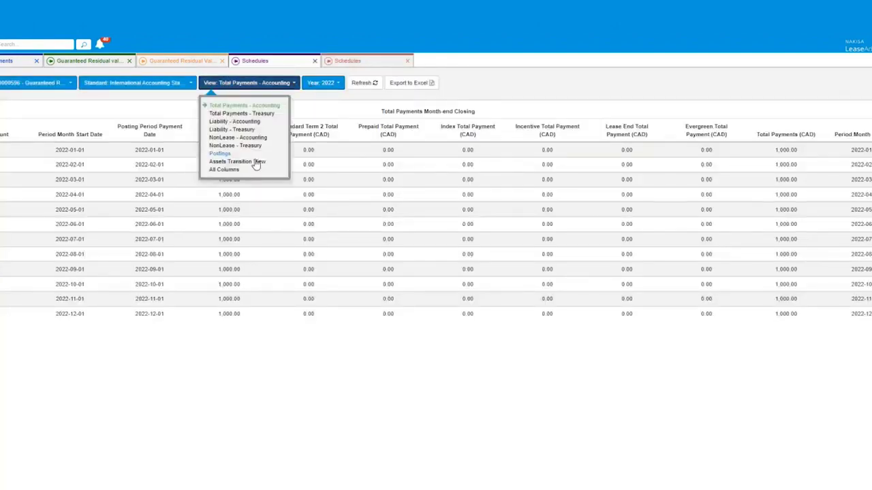
left_click(229, 172)
left_click(290, 85)
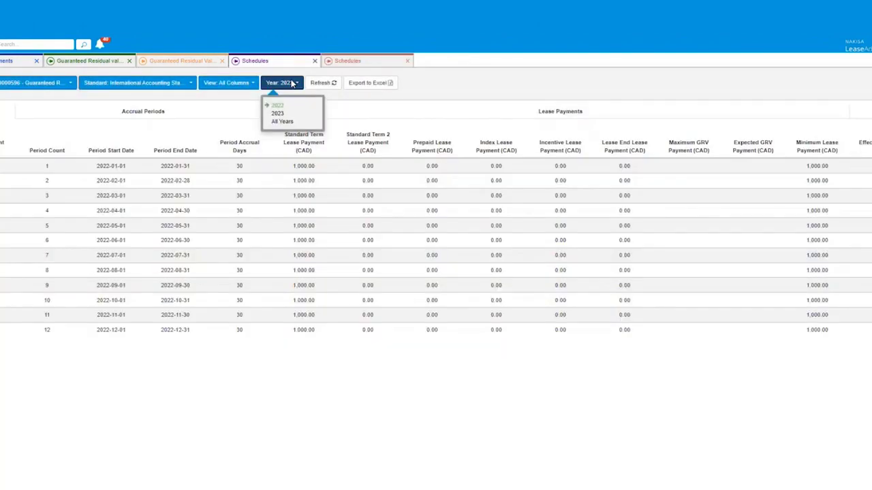
left_click(282, 122)
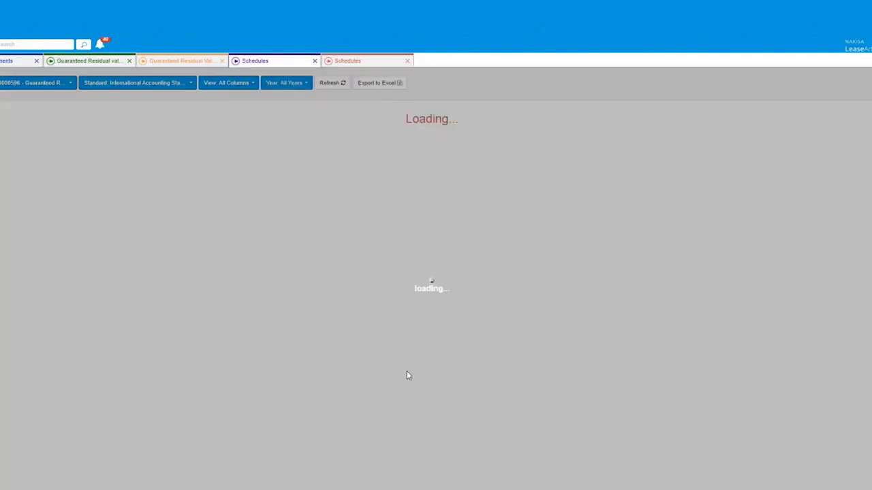
Step: Examine the schedule's expected GRV and minimum lease payments in the final period, followed by the accrual, month-end and asset columns
mouse_move(2, 346)
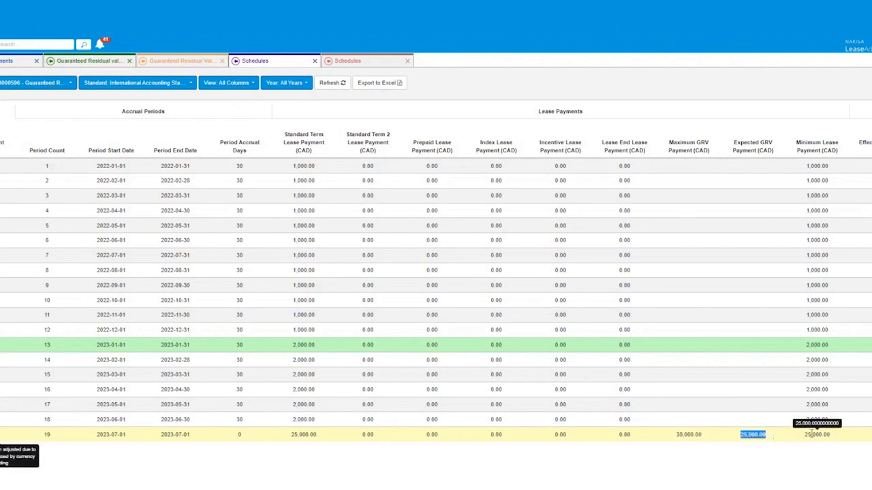
left_click_drag(803, 436, 839, 441)
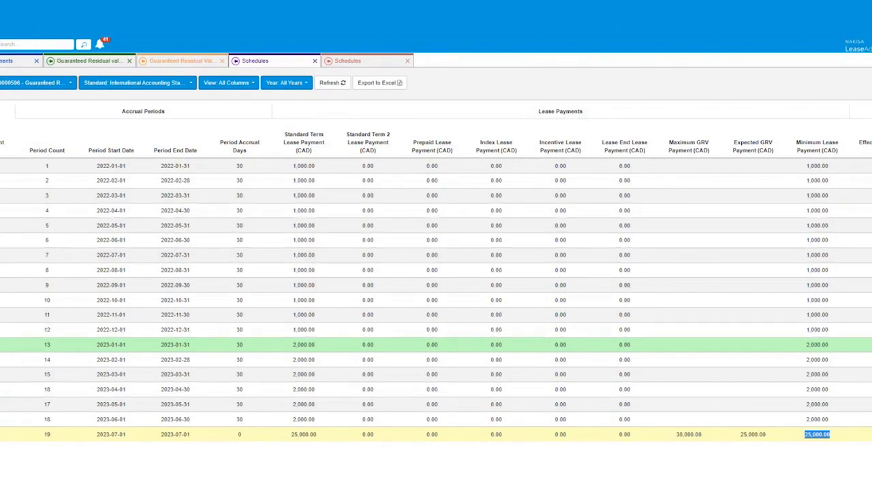
scroll(436, 275, "right", 14)
scroll(436, 275, "right", 10)
scroll(435, 276, "right", 6)
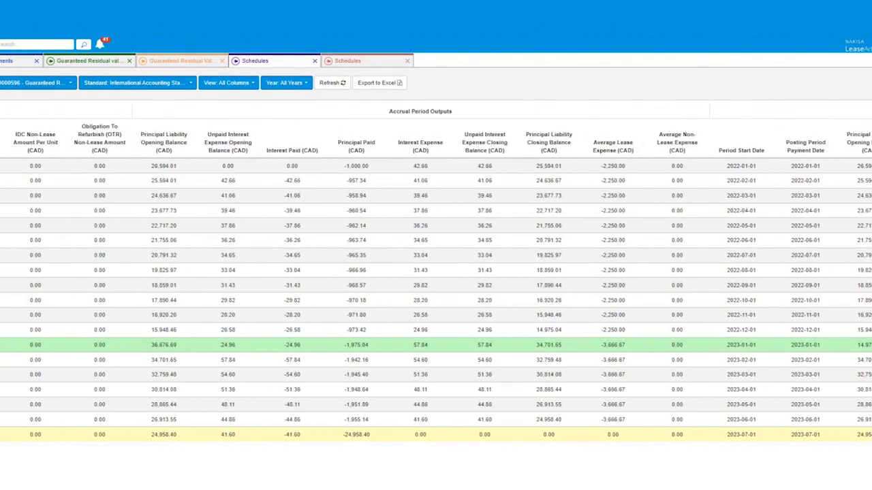
scroll(436, 275, "right", 12)
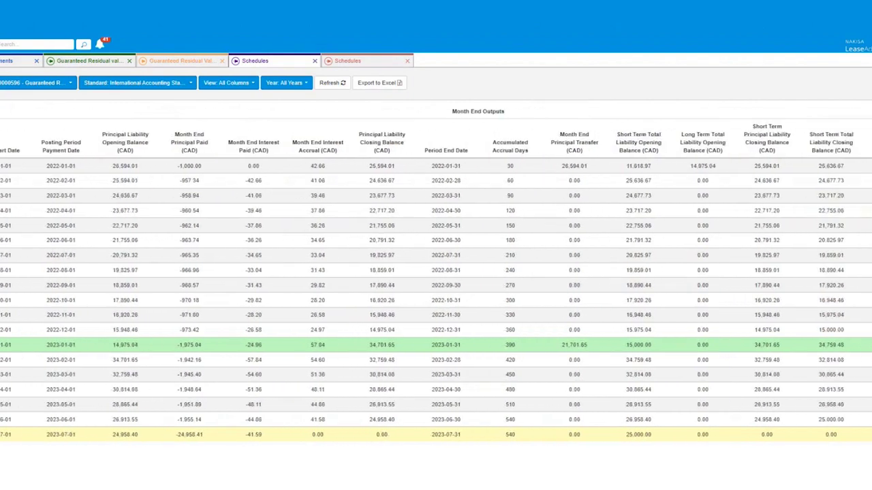
scroll(436, 300, "right", 8)
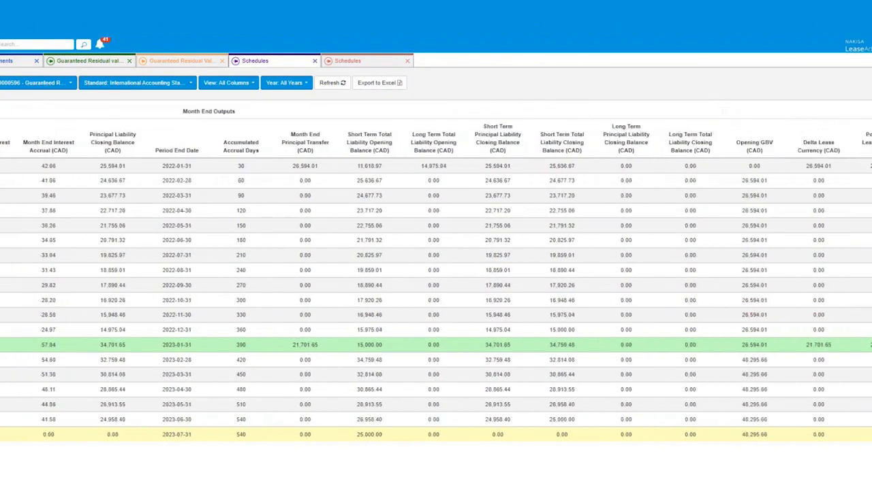
scroll(436, 300, "right", 20)
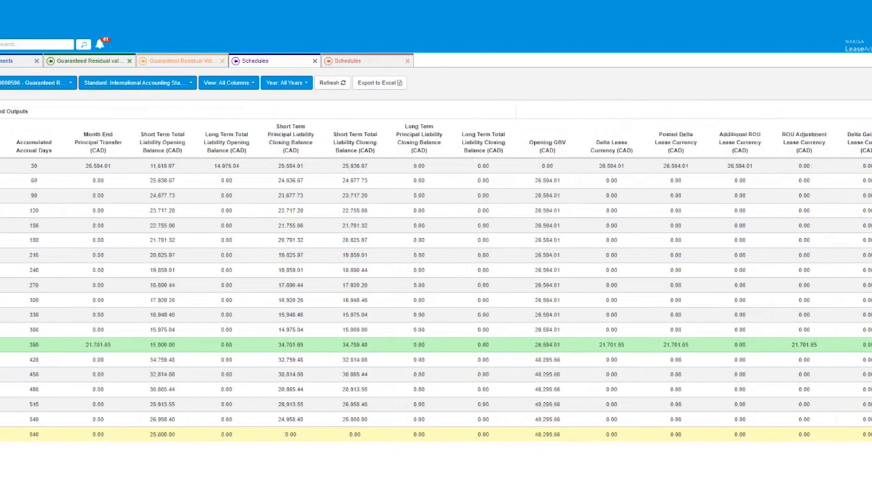
scroll(436, 300, "right", 1)
scroll(436, 299, "right", 4)
Step: Compare the principal liability balances, principal paid and interest columns in the accrual period and month-end outputs around the modification
scroll(436, 299, "left", 20)
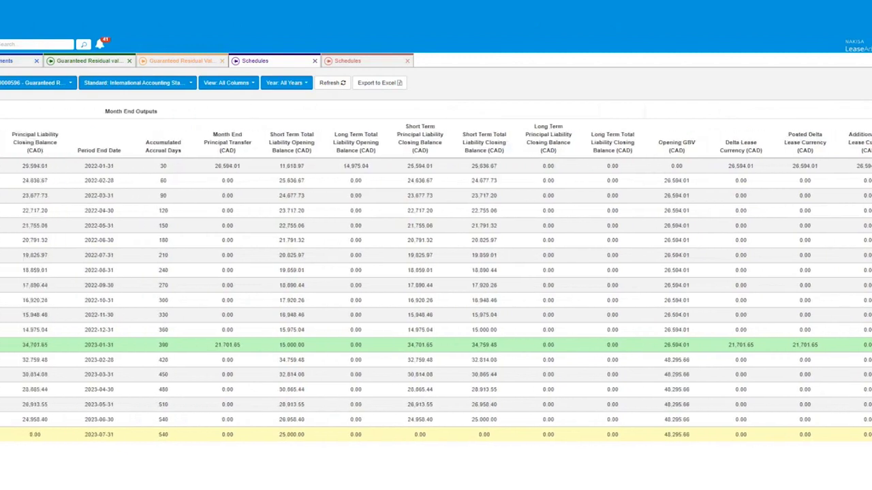
scroll(436, 299, "left", 7)
scroll(436, 300, "left", 1)
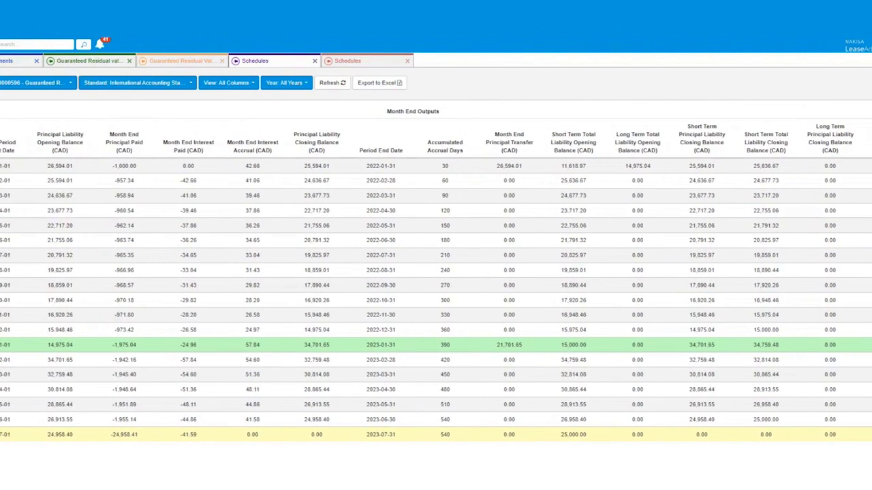
scroll(436, 299, "left", 1)
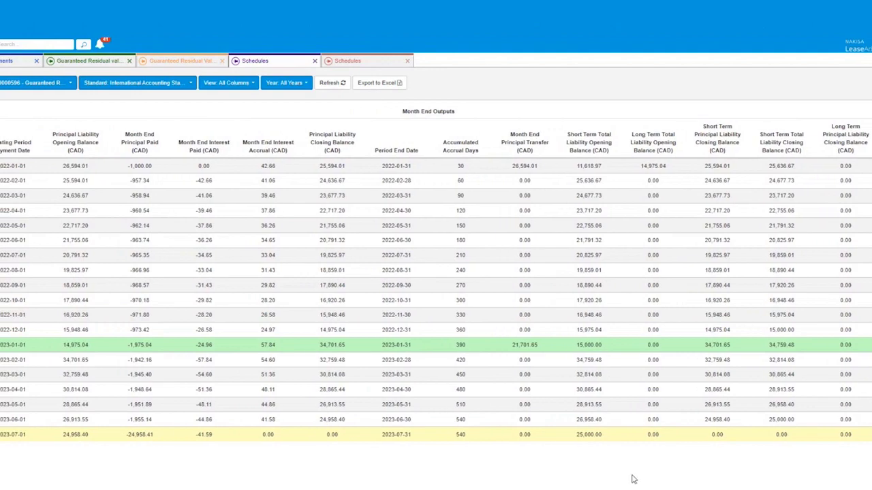
scroll(436, 299, "left", 1)
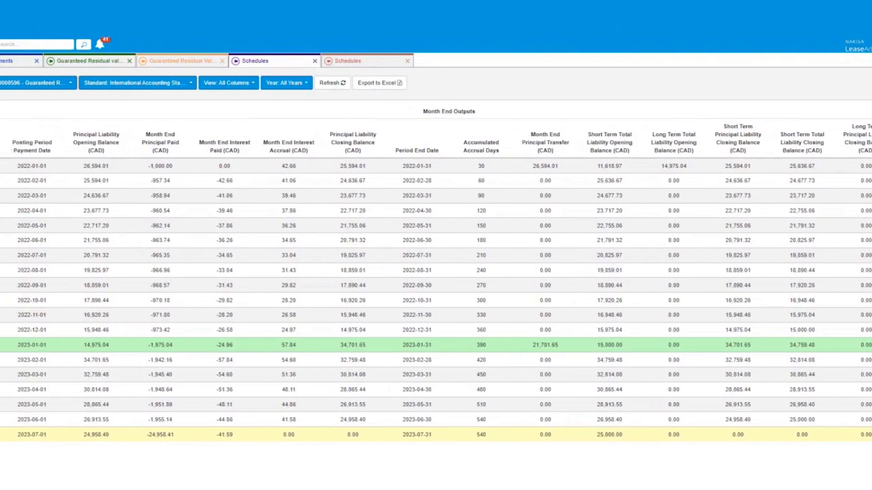
scroll(436, 300, "left", 20)
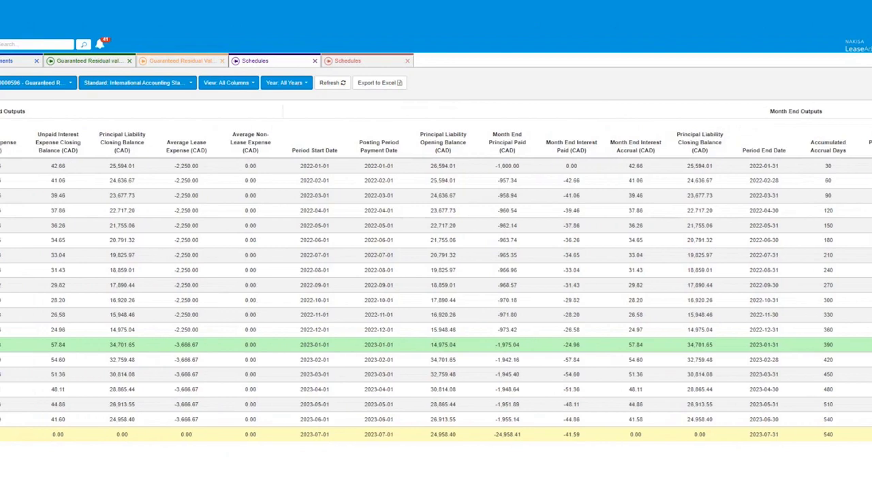
scroll(436, 300, "left", 1)
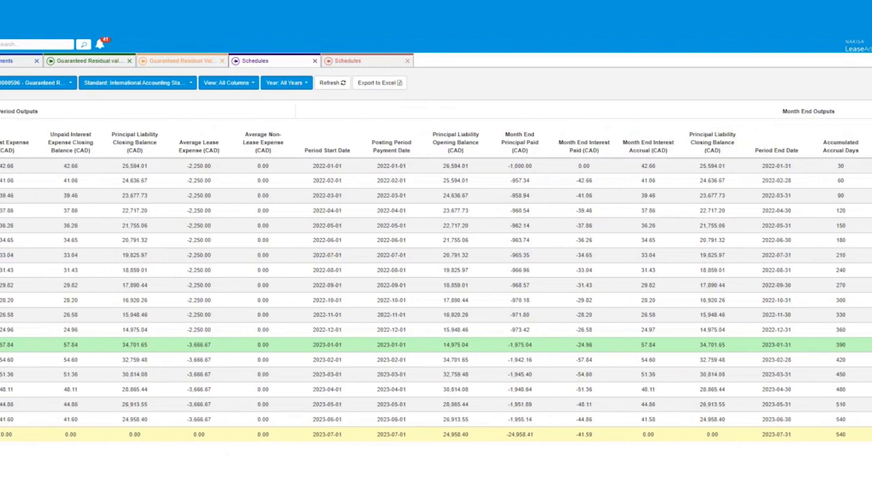
scroll(436, 300, "right", 1)
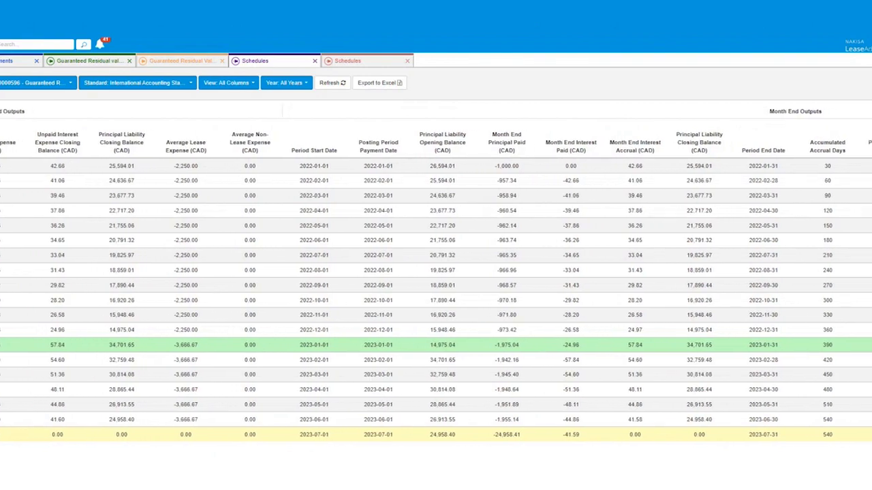
scroll(436, 299, "right", 2)
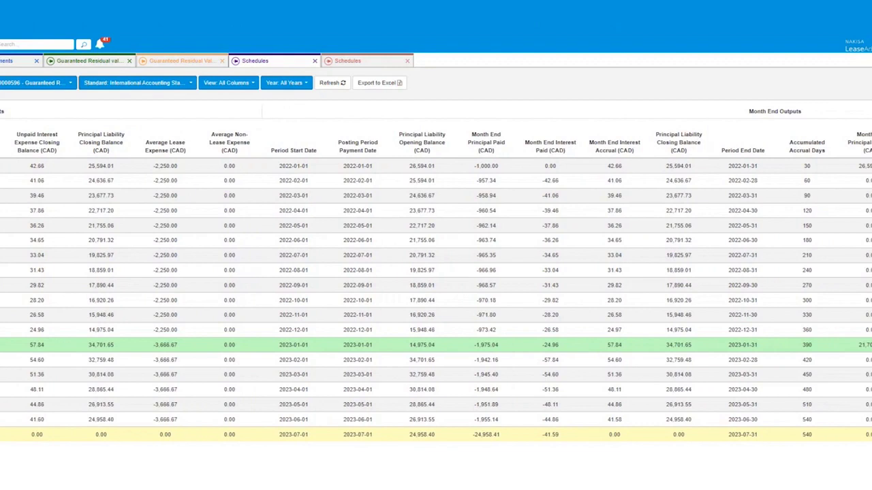
scroll(435, 300, "right", 2)
scroll(436, 300, "right", 1)
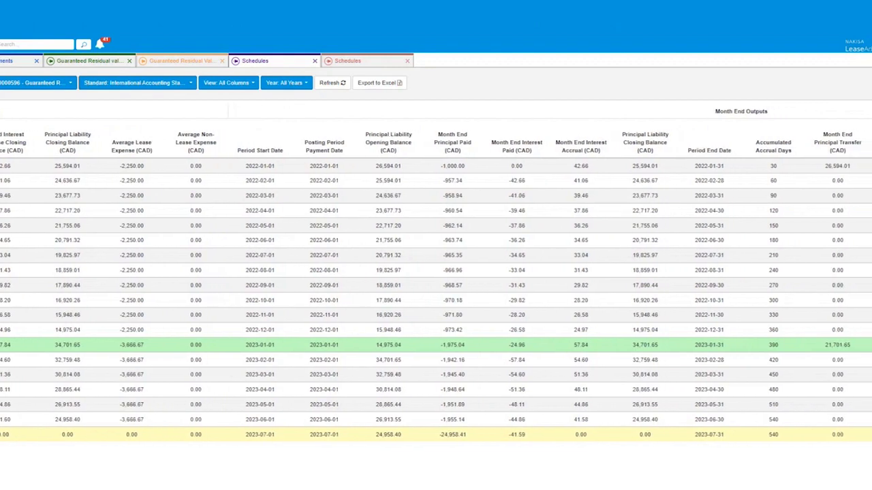
scroll(436, 300, "right", 1)
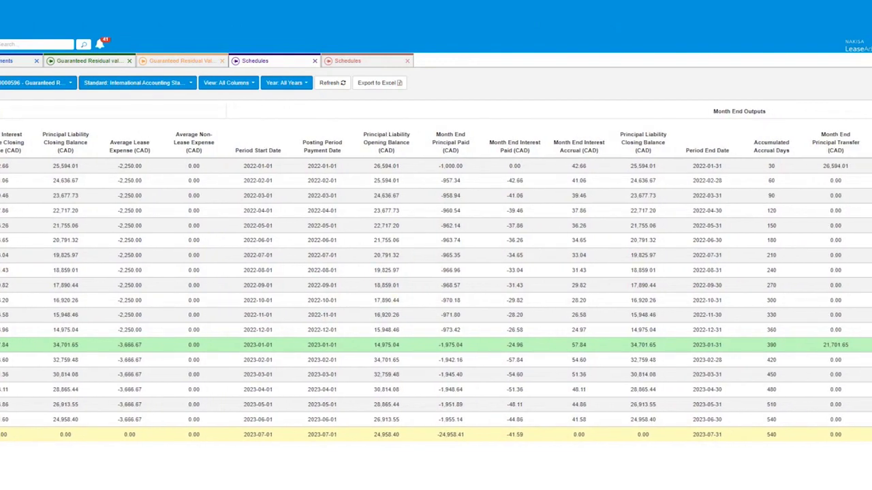
Step: Review the modification period's principal transfer, opening GBV and ROU adjustment values in the month-end and asset columns
scroll(436, 300, "right", 8)
scroll(436, 299, "right", 10)
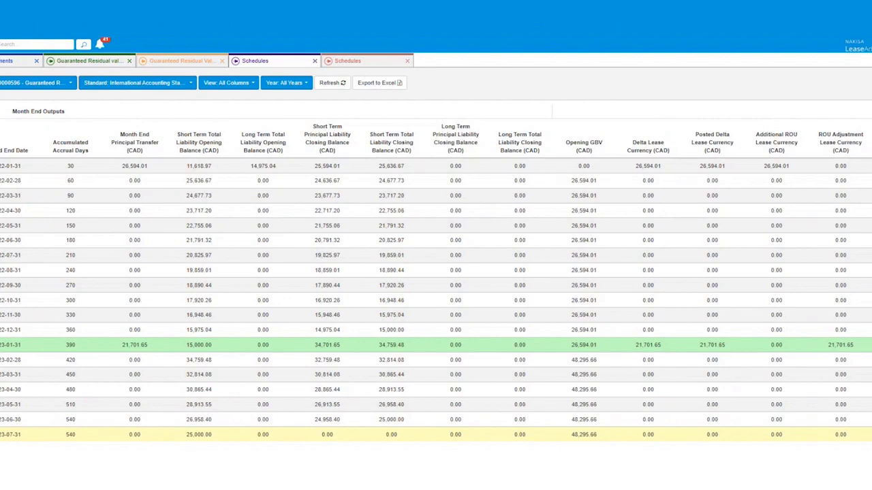
scroll(436, 300, "right", 5)
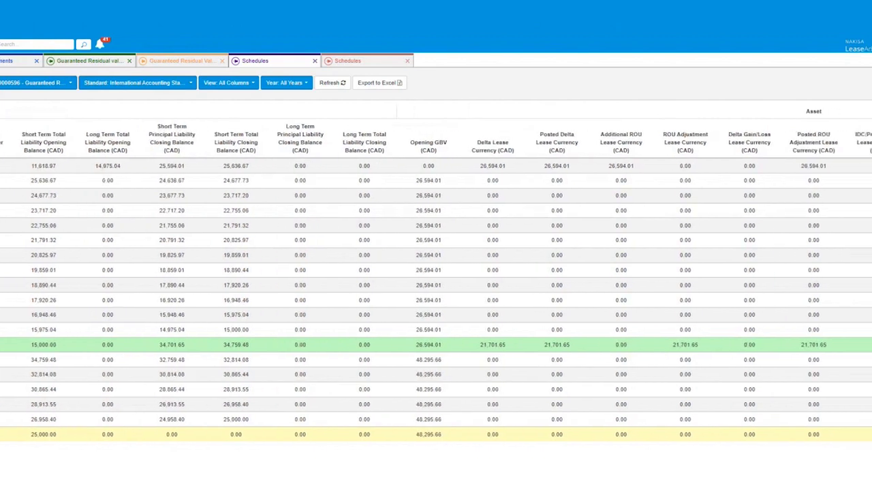